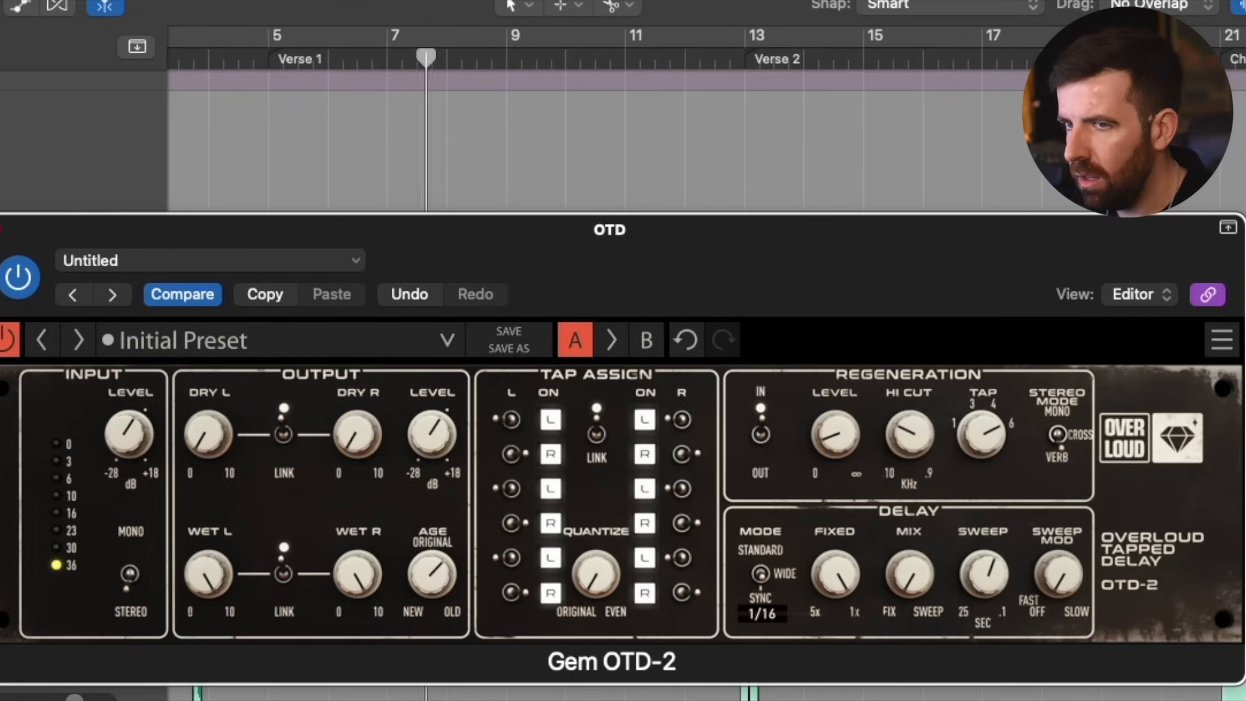
# Step: Try a 1/4 sync value for the OTD-2 delay during playback and settle on 1/8
pyautogui.click(2, 630)
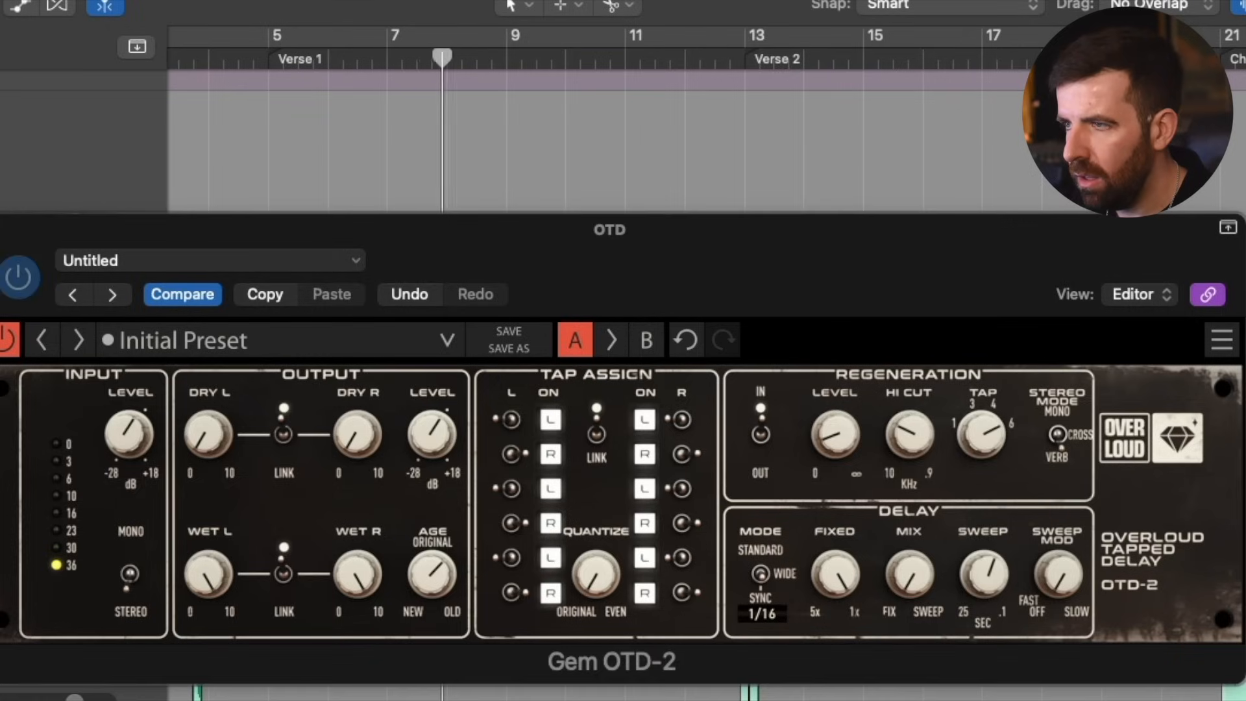
pyautogui.click(757, 575)
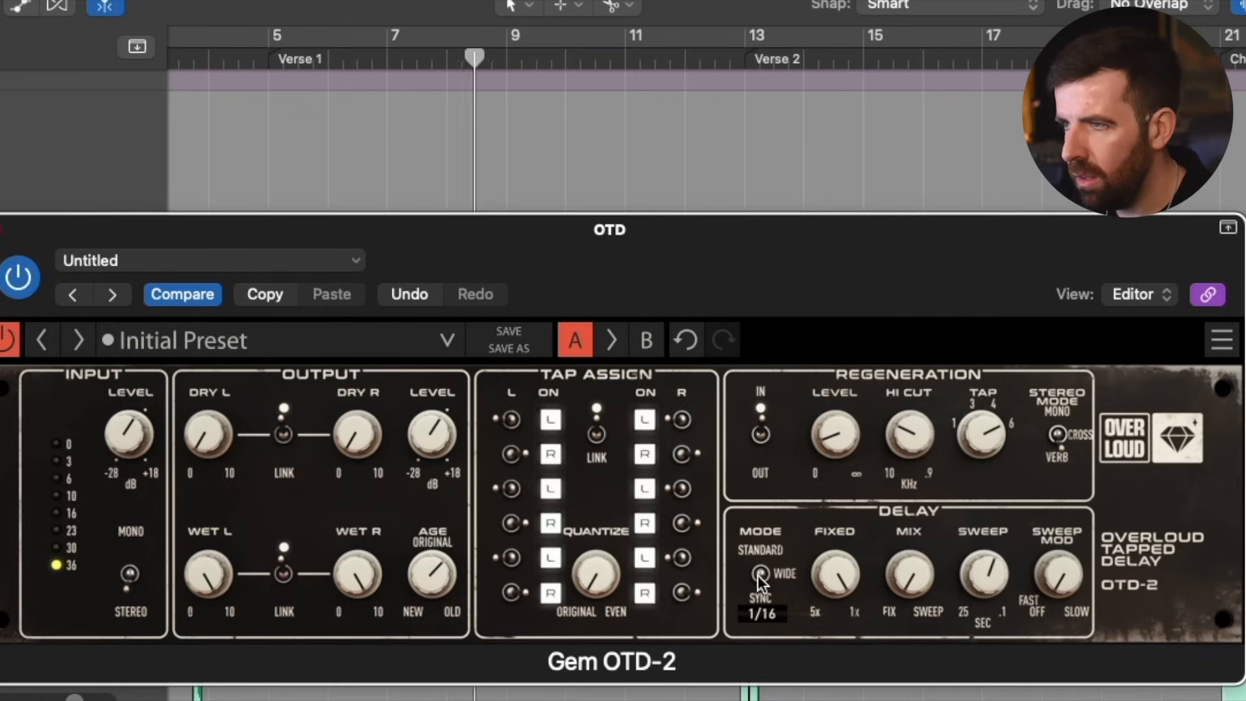
pyautogui.click(764, 614)
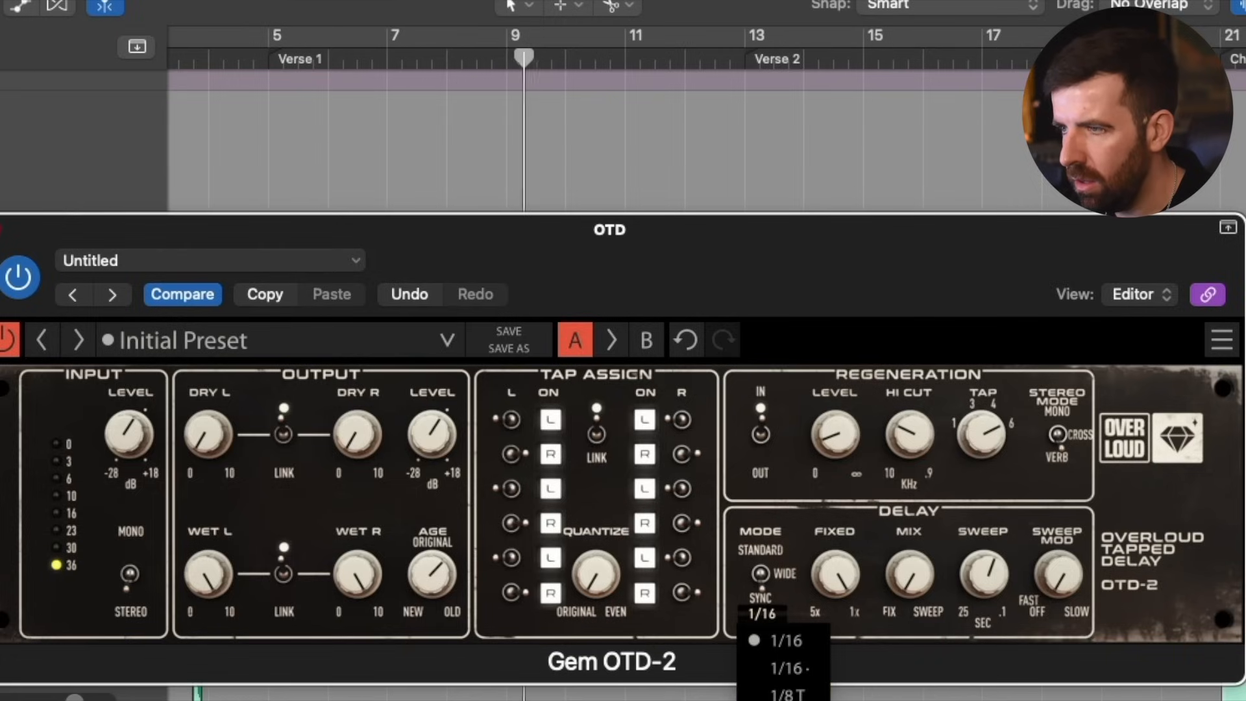
pyautogui.click(786, 700)
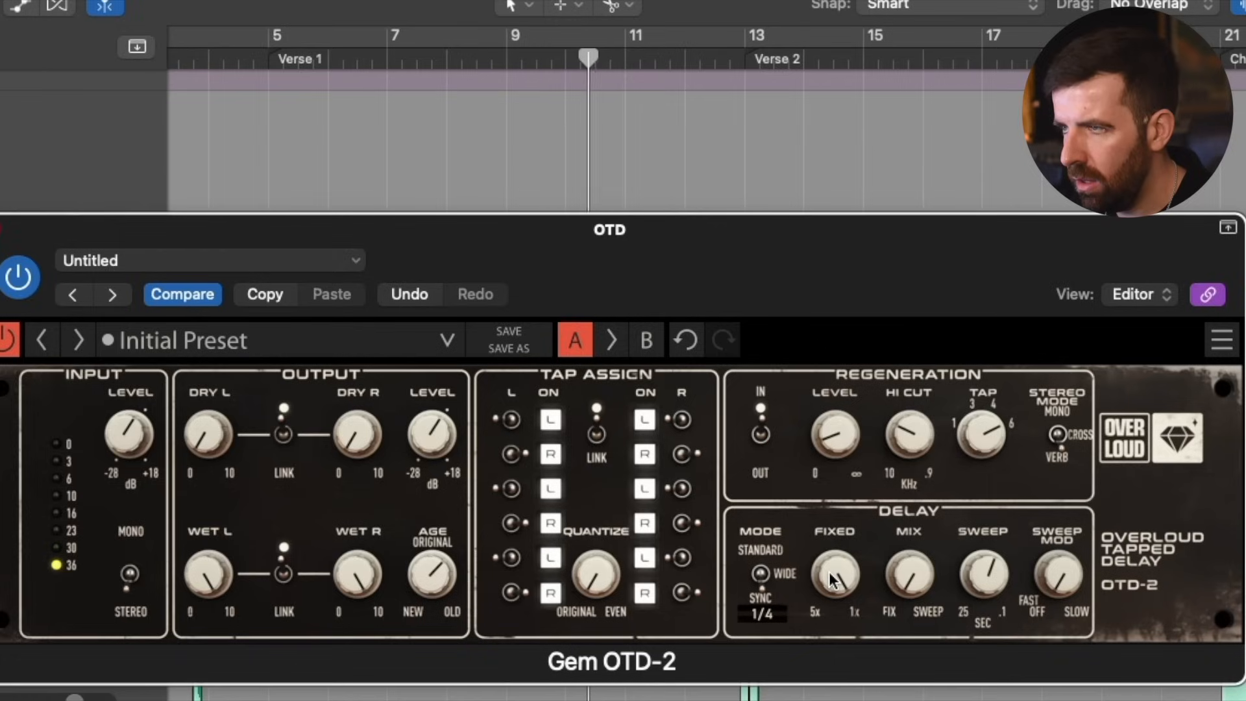
pyautogui.click(761, 614)
pyautogui.click(786, 700)
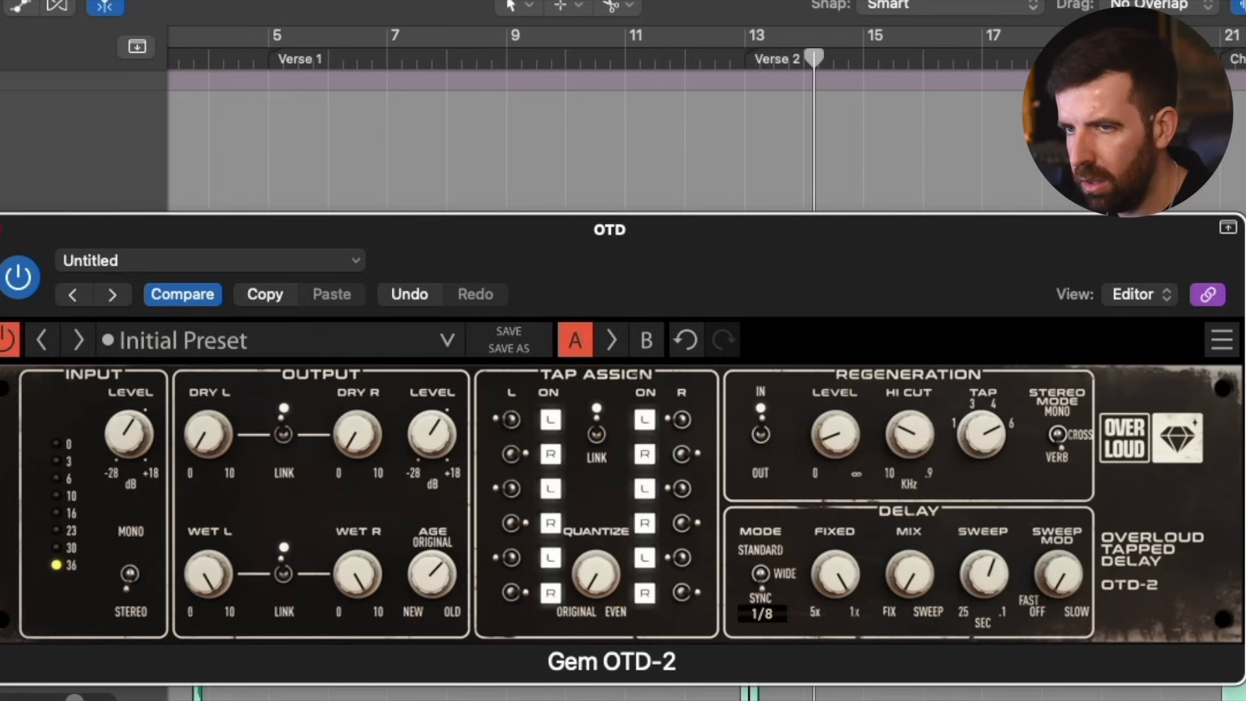
pyautogui.click(139, 697)
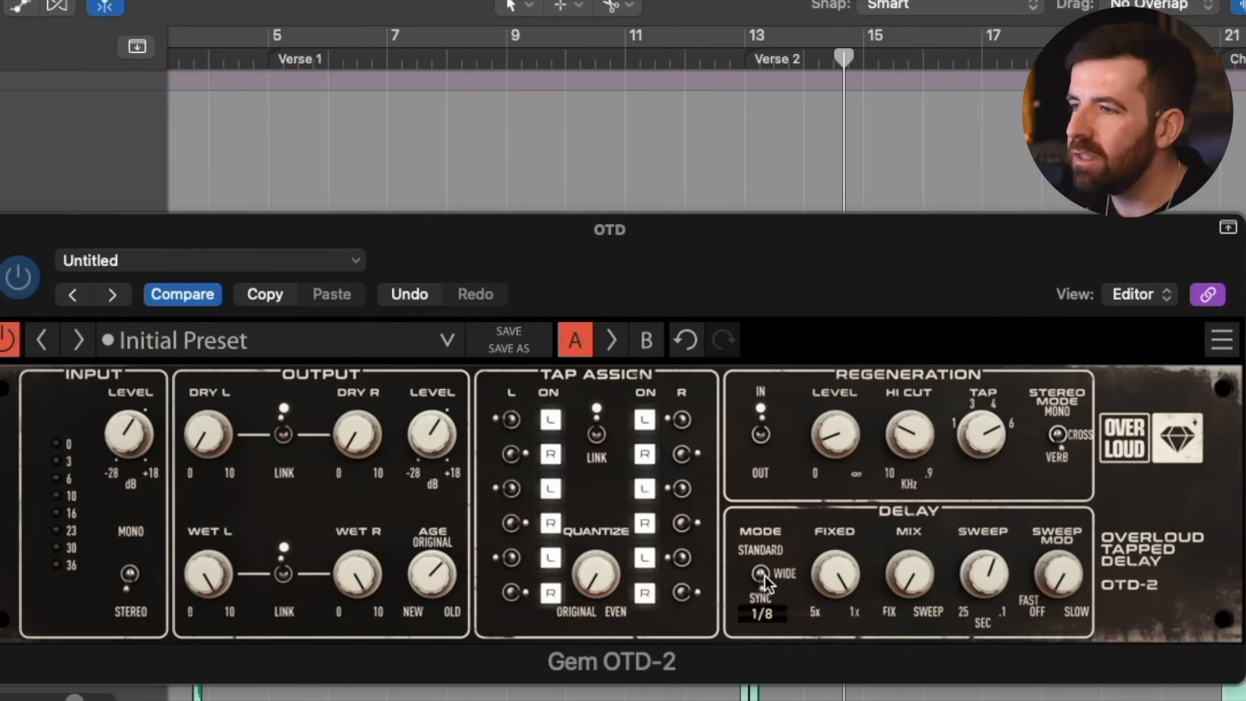
# Step: Switch the delay mode to Standard and adjust the Mix between fixed and sweep together with the Sweep time
pyautogui.click(758, 575)
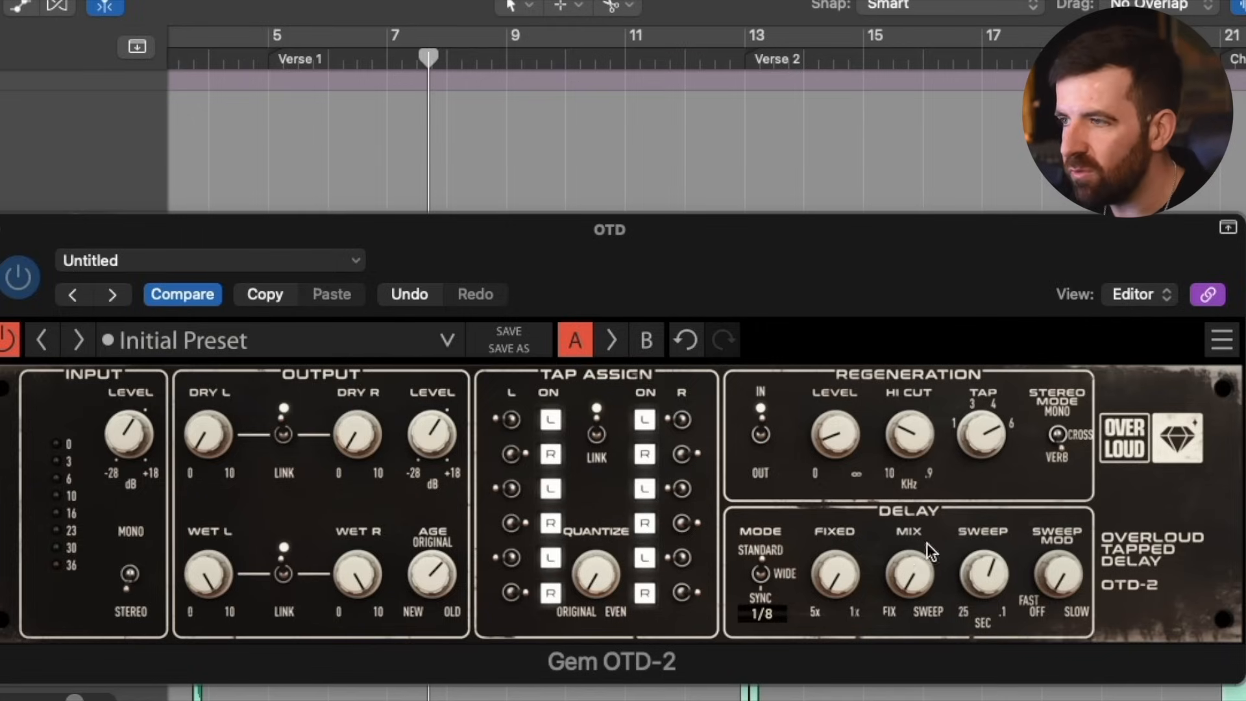
pyautogui.moveTo(915, 580); pyautogui.dragTo(916, 600)
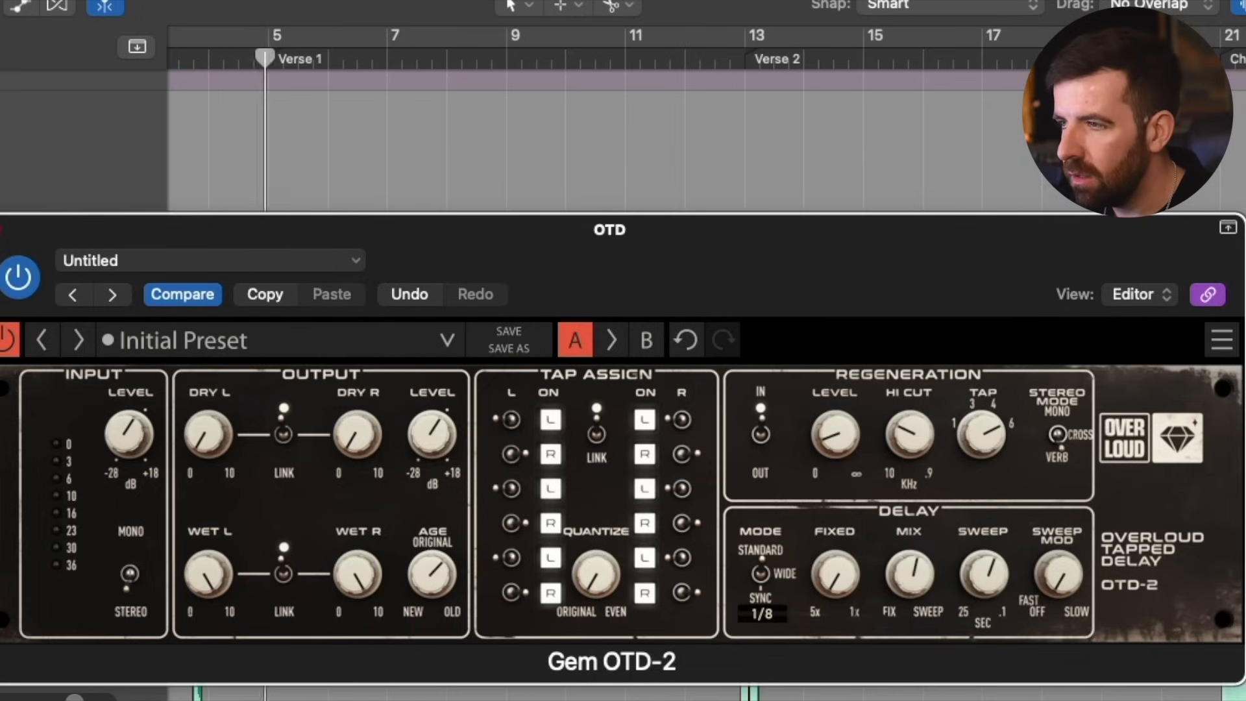
pyautogui.moveTo(916, 601); pyautogui.dragTo(916, 610)
pyautogui.moveTo(991, 580); pyautogui.dragTo(921, 606)
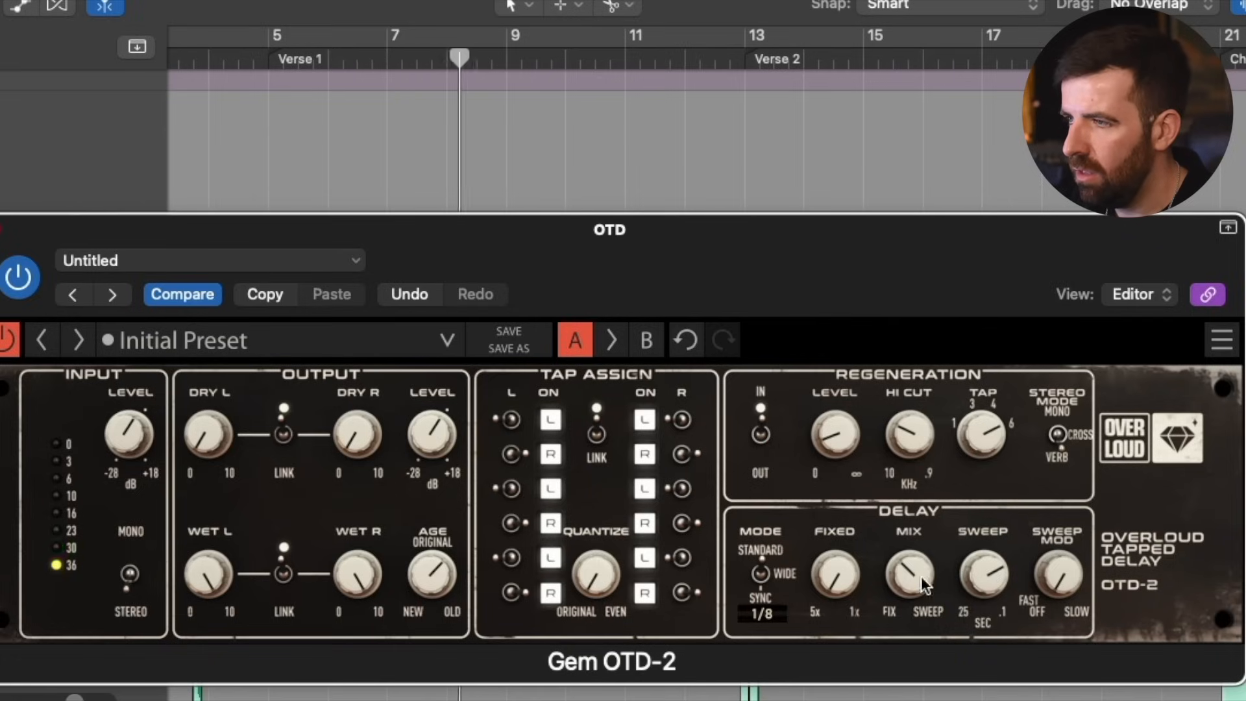
pyautogui.moveTo(977, 573)
pyautogui.mouseDown()
pyautogui.moveTo(923, 574)
pyautogui.moveTo(923, 598)
pyautogui.moveTo(968, 562)
pyautogui.mouseUp()
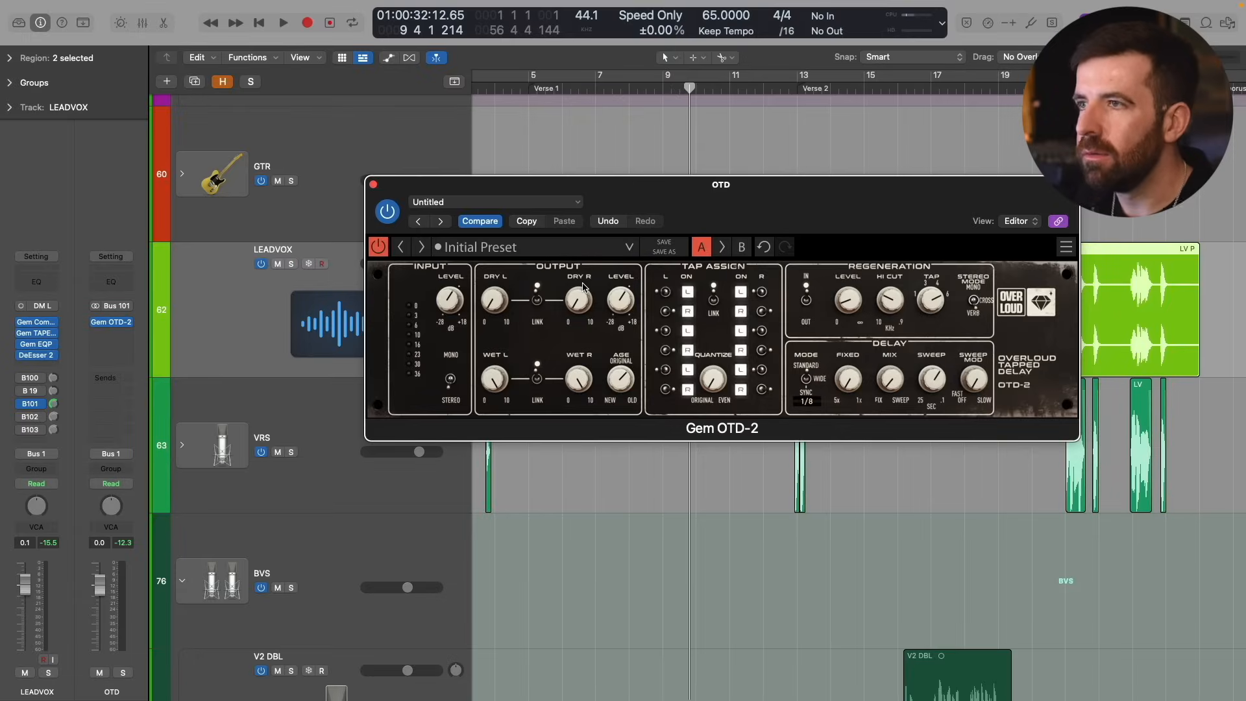
# Step: Play the first verse and compare the lead vocal with its B101 send to OTD off and on
pyautogui.press('space')
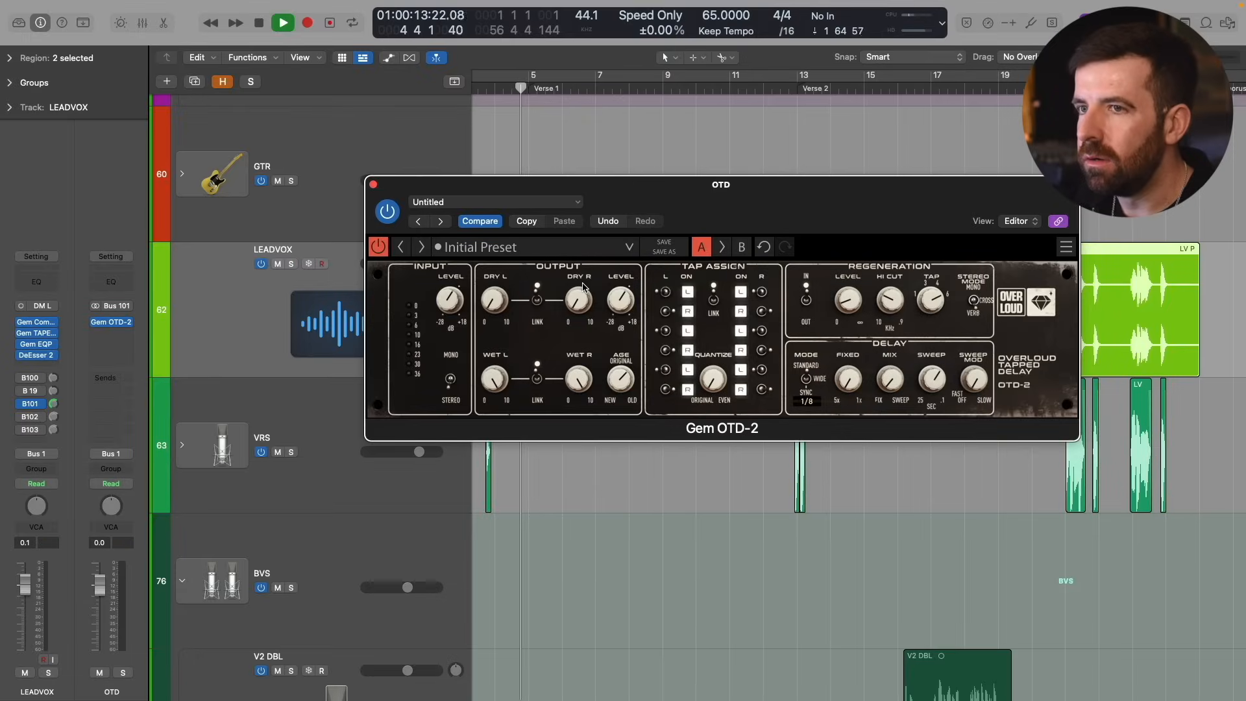
pyautogui.click(21, 405)
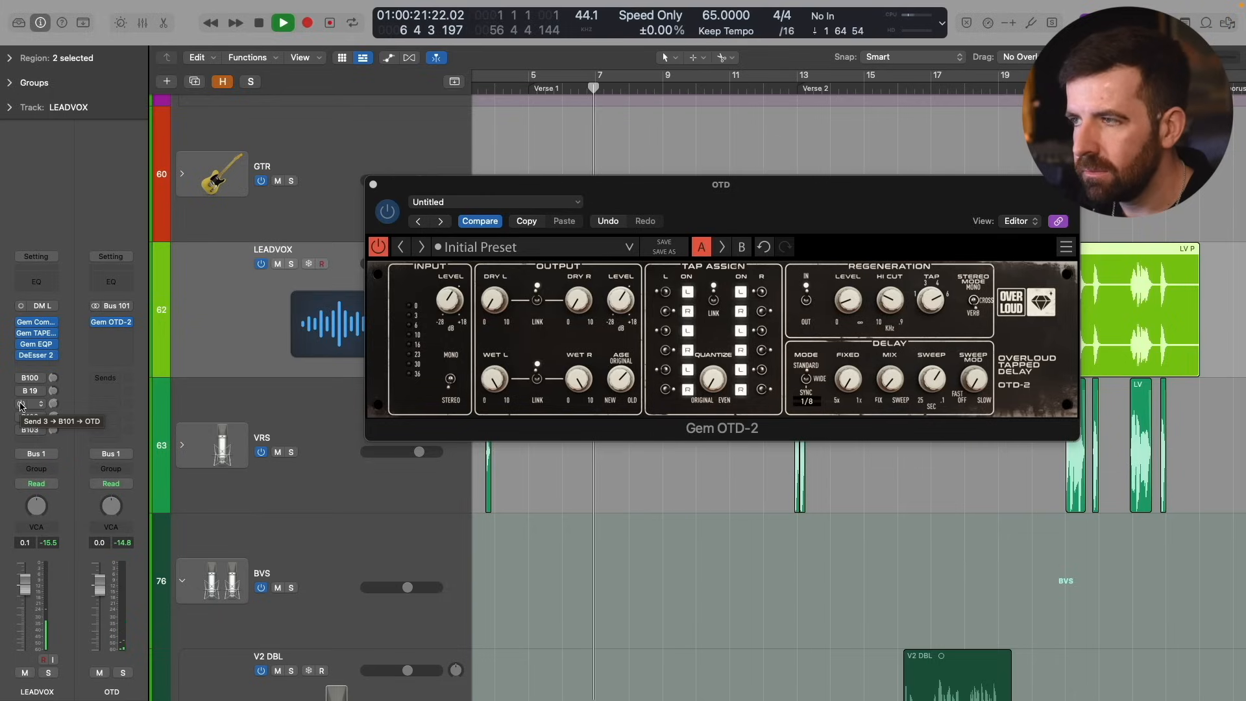
pyautogui.click(21, 405)
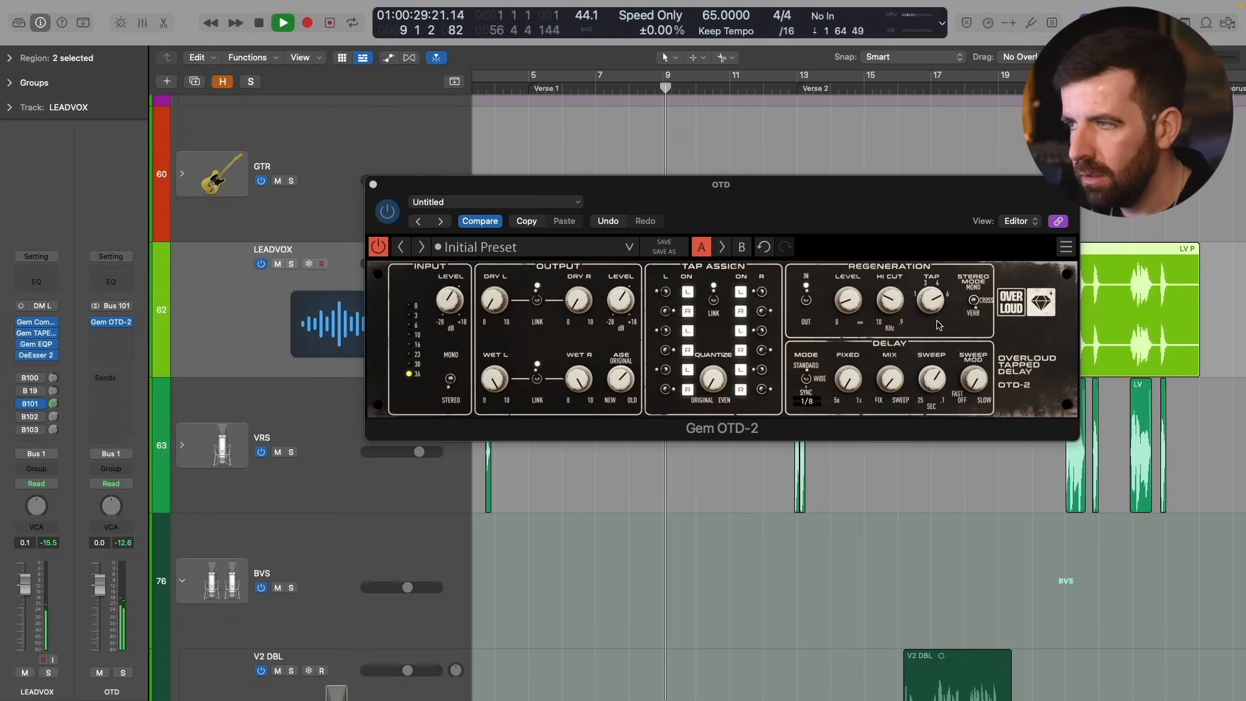
pyautogui.press('space')
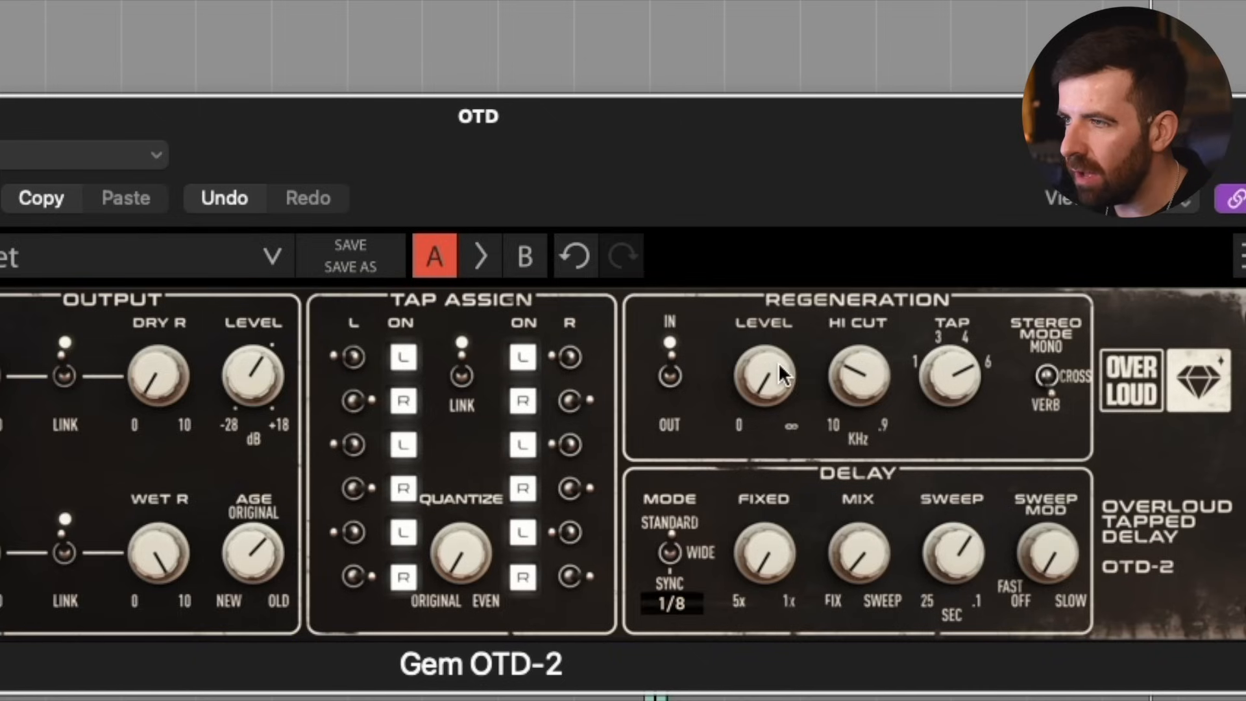
# Step: Try different regeneration levels on the delay during playback and raise the regeneration Hi Cut knob
pyautogui.moveTo(764, 378); pyautogui.dragTo(763, 351)
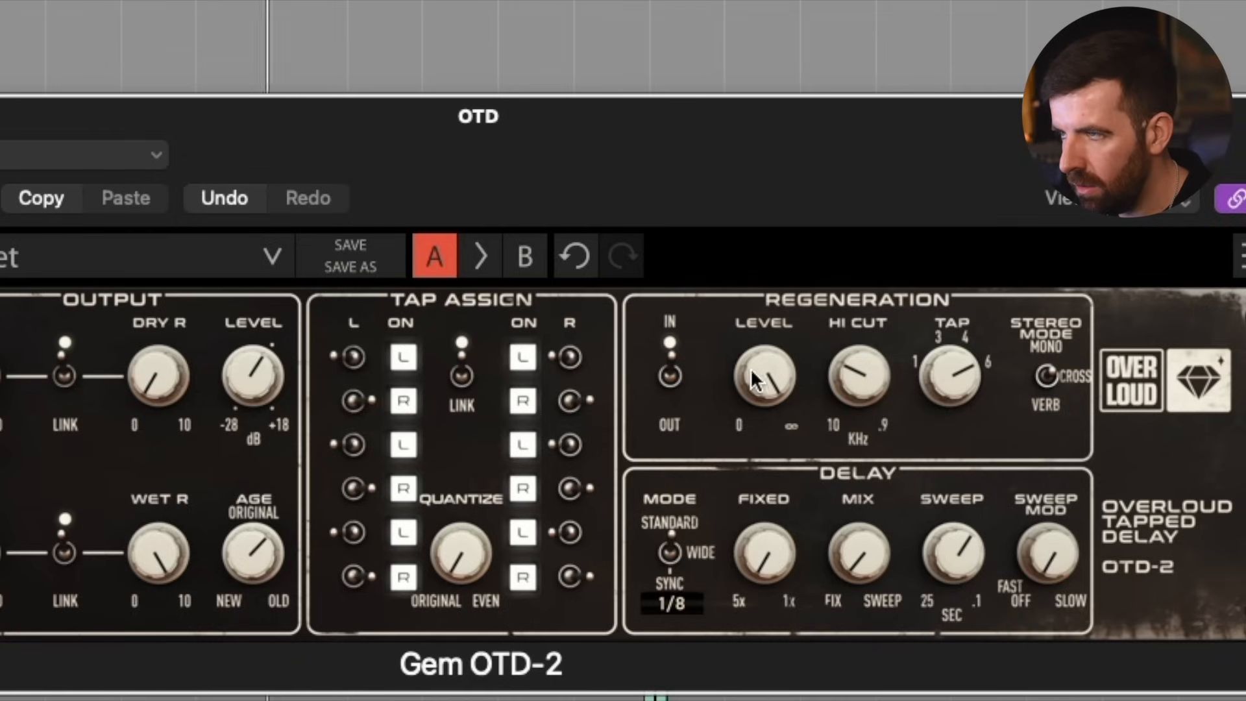
pyautogui.moveTo(766, 377); pyautogui.dragTo(767, 422)
pyautogui.moveTo(863, 376); pyautogui.dragTo(862, 351)
pyautogui.moveTo(767, 376); pyautogui.dragTo(767, 389)
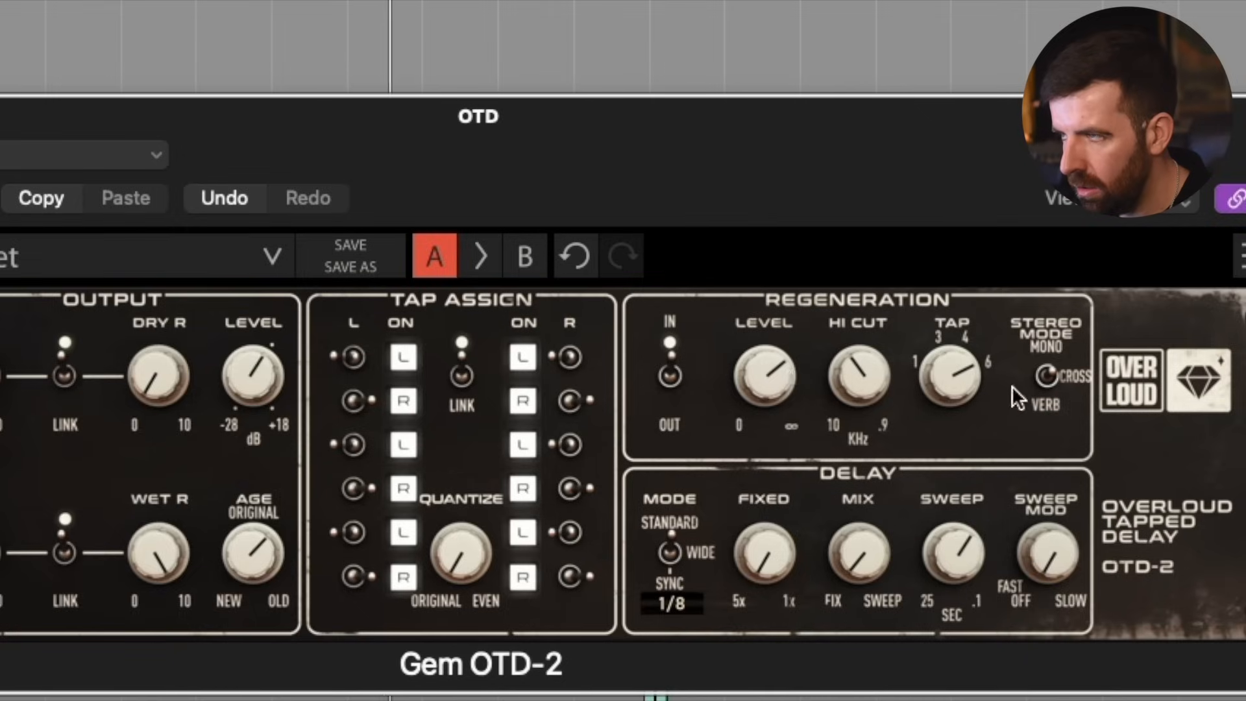
pyautogui.moveTo(765, 377); pyautogui.dragTo(765, 360)
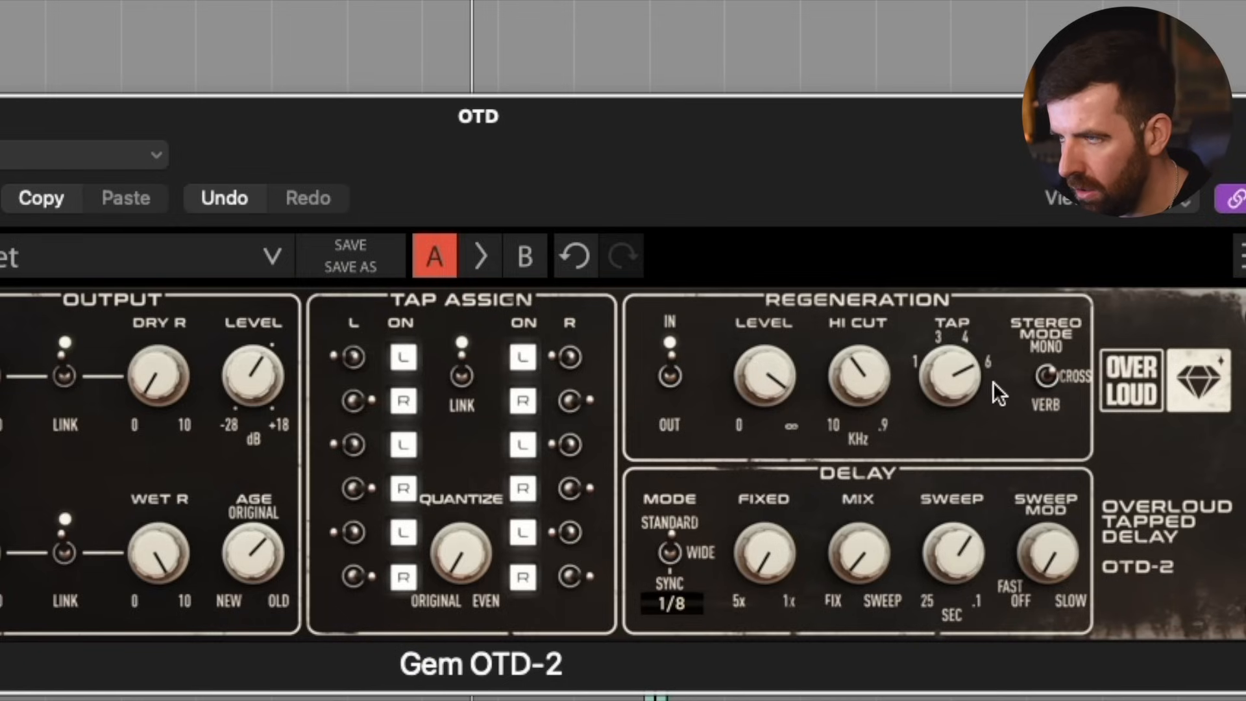
# Step: Toggle the regeneration stereo mode, ending on Cross, and turn the regeneration level back down
pyautogui.click(1049, 376)
pyautogui.click(1048, 377)
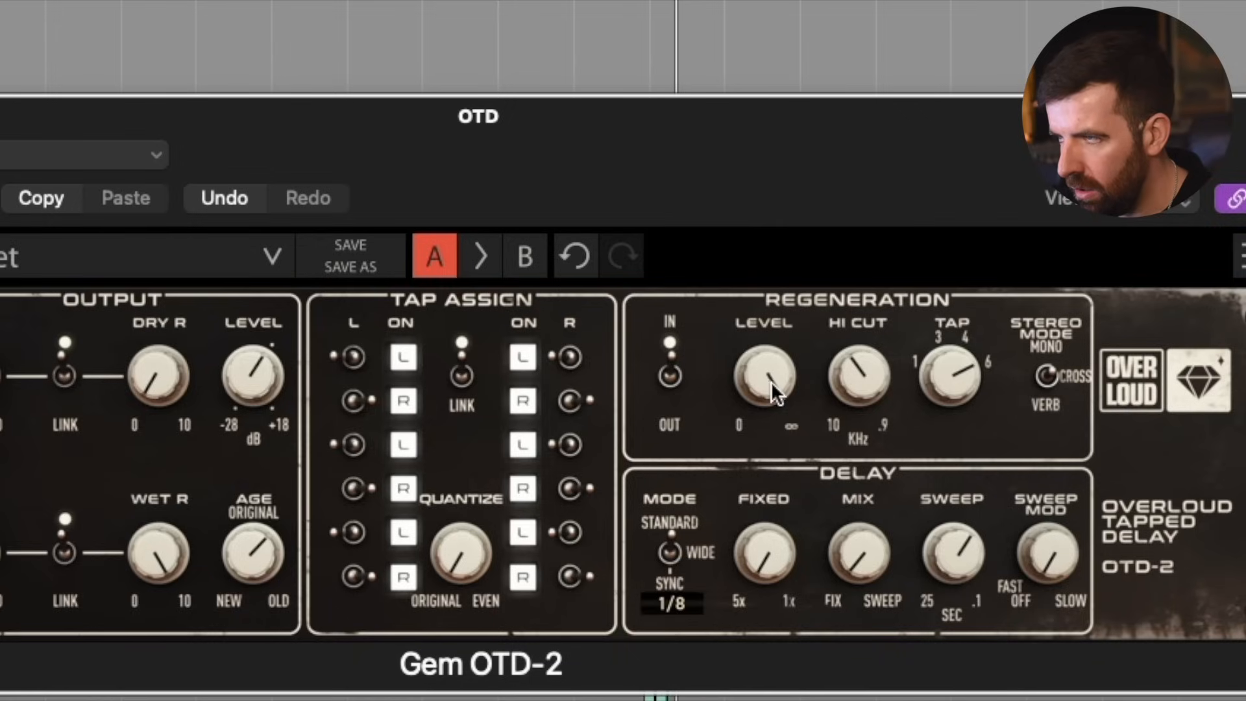
pyautogui.moveTo(771, 370); pyautogui.dragTo(772, 382)
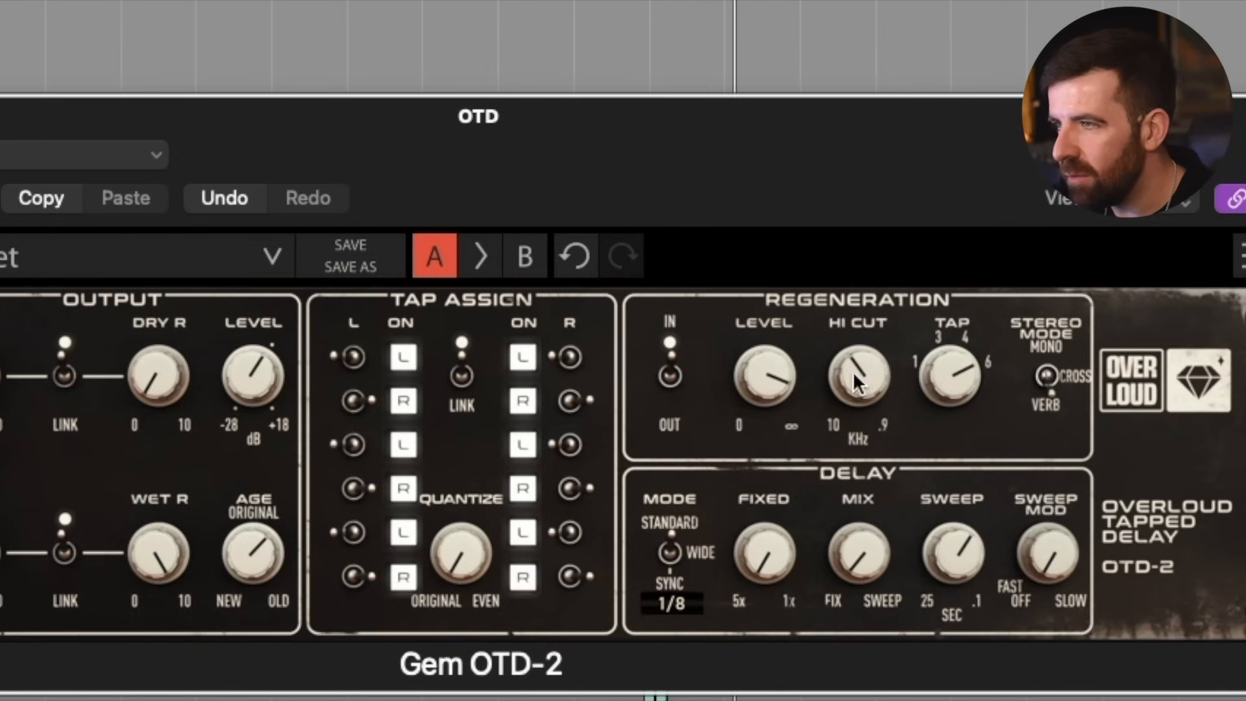
pyautogui.moveTo(765, 357); pyautogui.dragTo(765, 409)
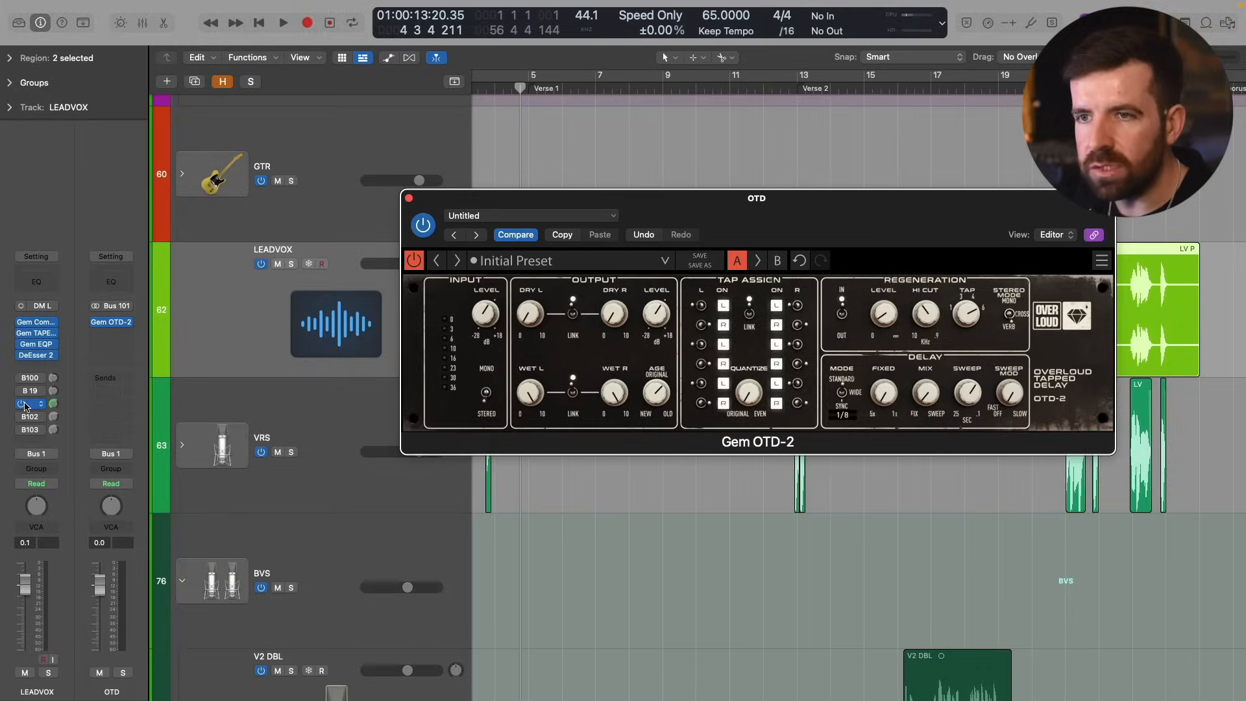
# Step: Enable the lead vocal's B102 send and open Gem Modula on that bus, moving its window higher
pyautogui.click(23, 416)
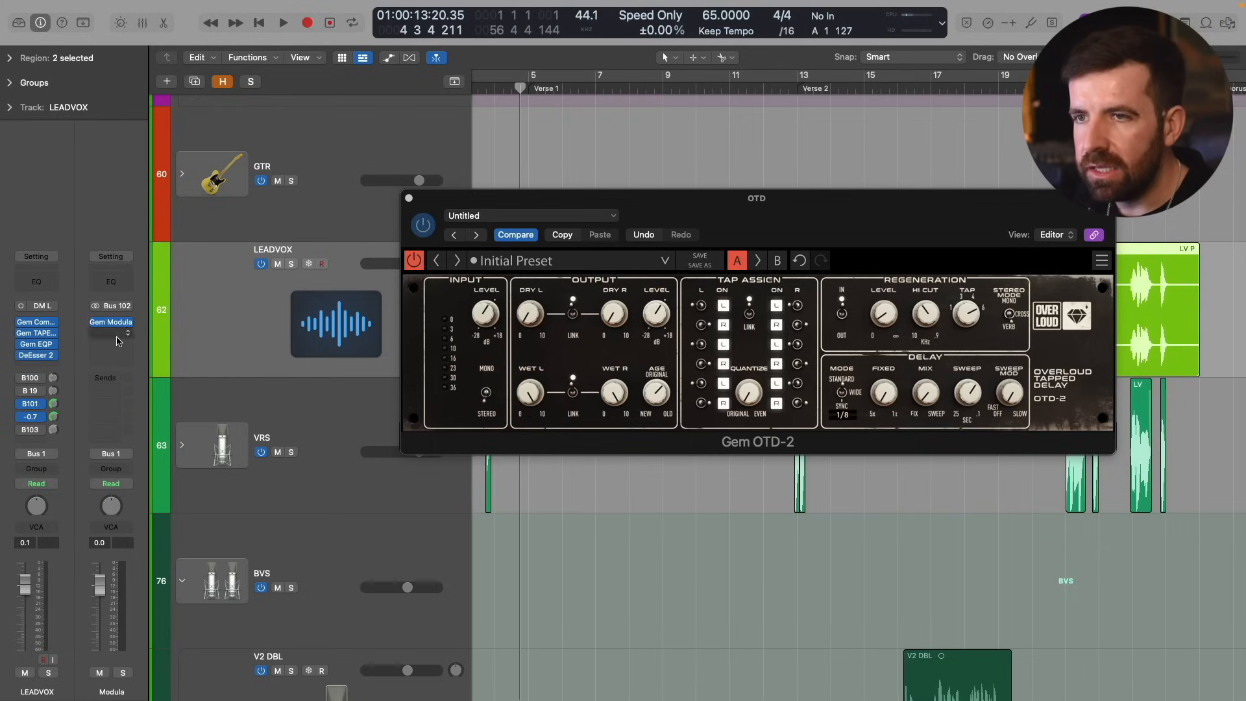
pyautogui.click(117, 323)
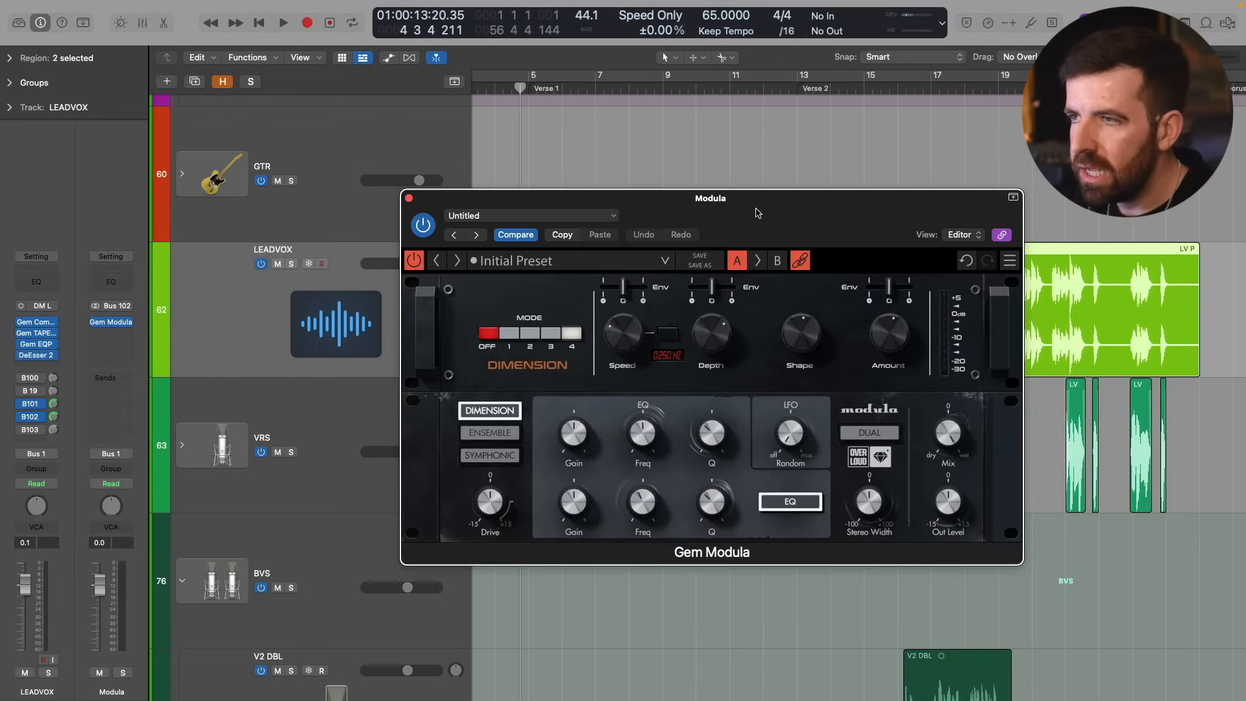
pyautogui.moveTo(757, 213); pyautogui.dragTo(763, 180)
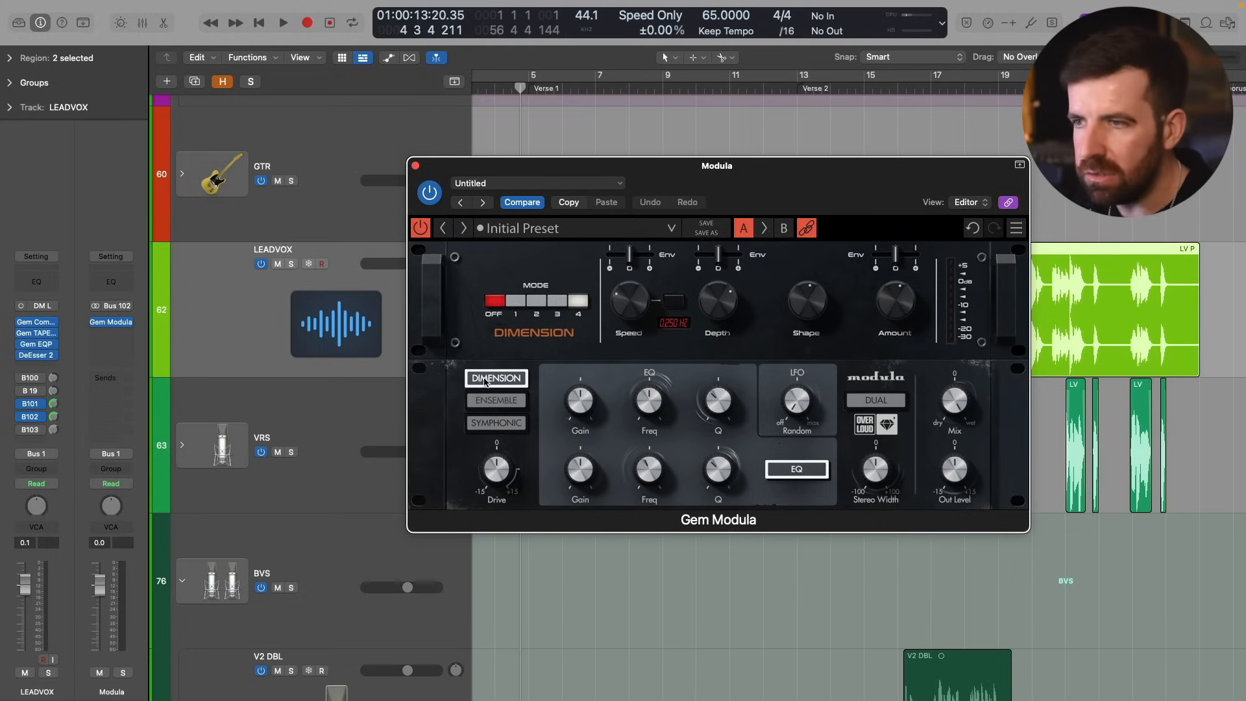
# Step: View Modula's Ensemble and Symphonic modes and return to Dimension
pyautogui.click(497, 402)
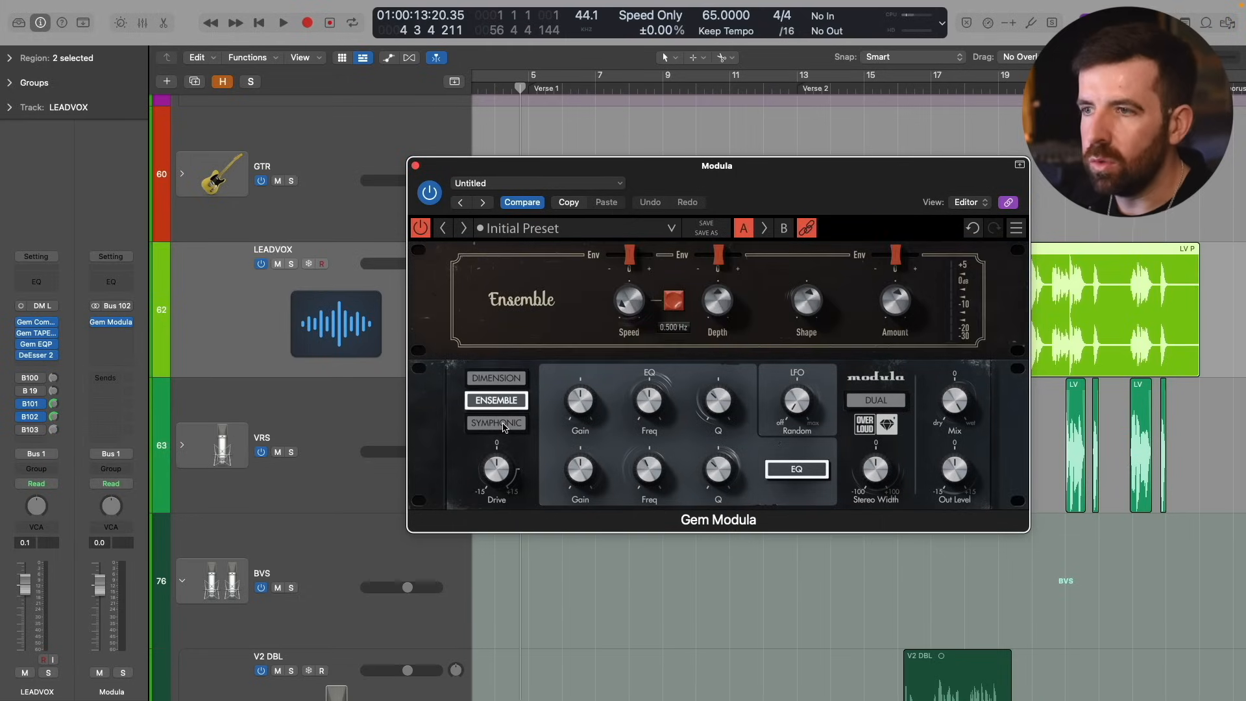
pyautogui.click(498, 423)
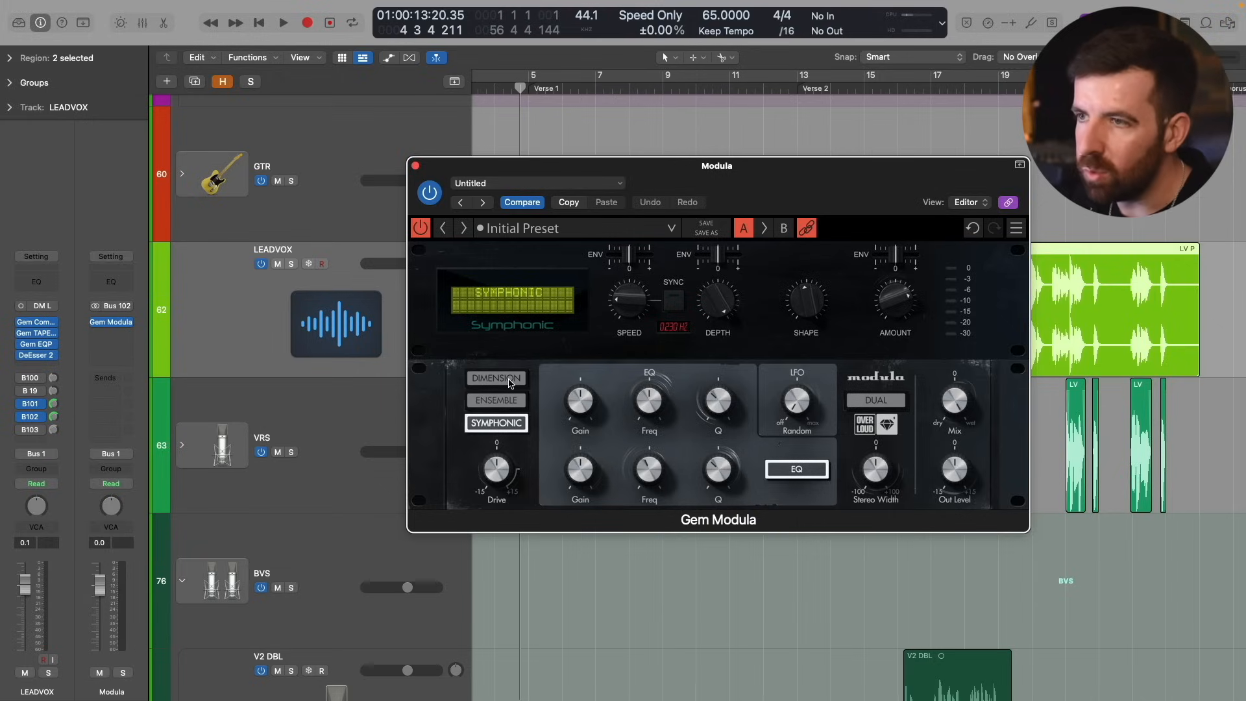
pyautogui.click(497, 378)
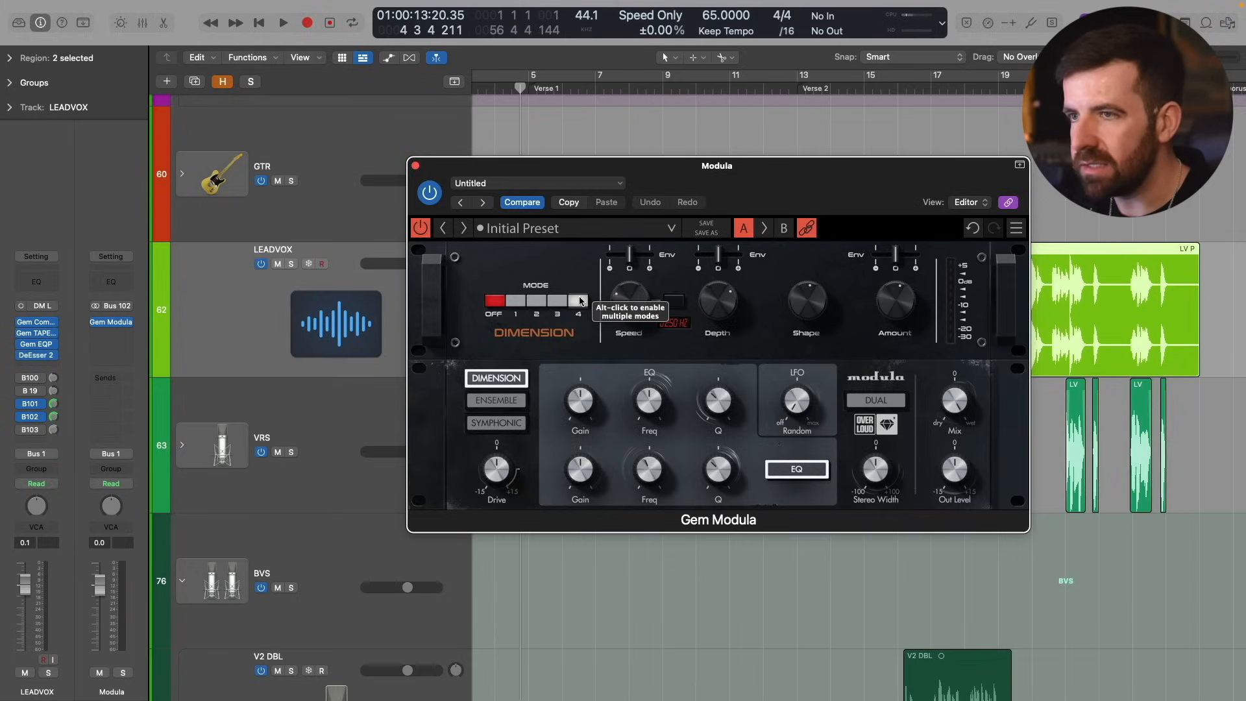
# Step: Solo and play the lead vocal, toggle its B102 and B101 sends, and raise the B102 send level
pyautogui.press('s')
pyautogui.press('space')
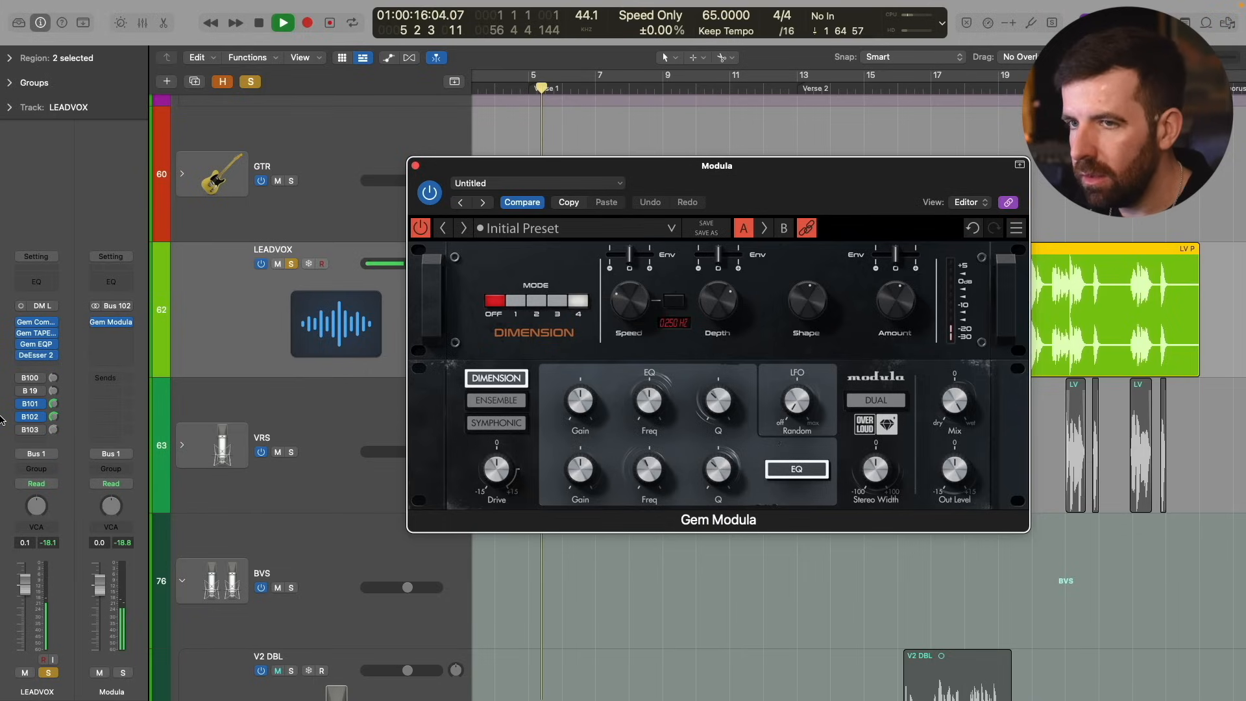
pyautogui.click(22, 416)
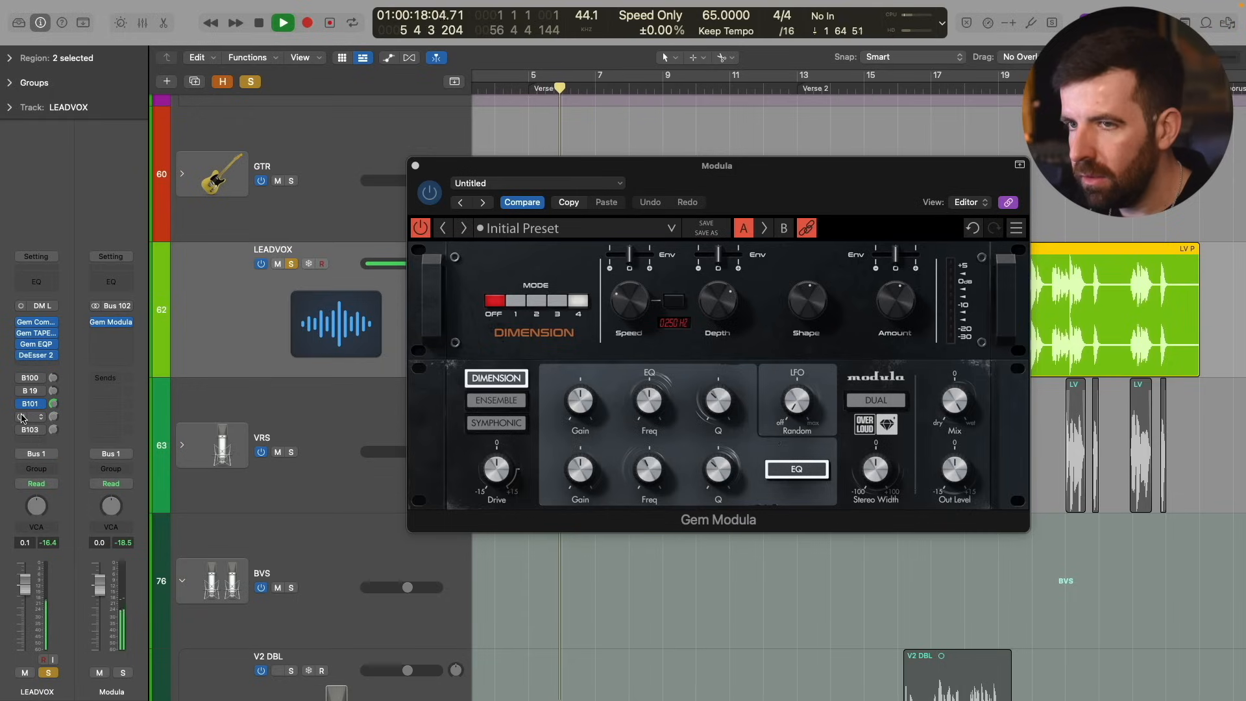
pyautogui.click(21, 405)
pyautogui.moveTo(53, 416); pyautogui.dragTo(53, 407)
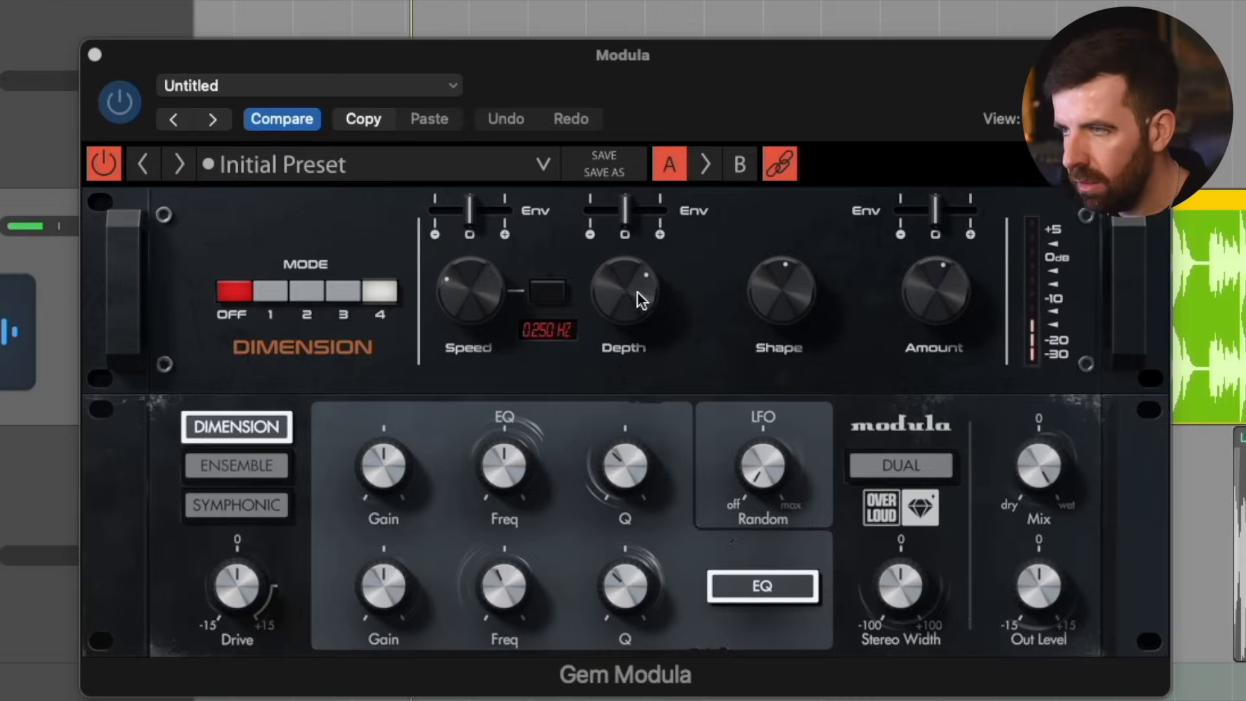
# Step: Set Modula's Dimension depth to 85.8 % and its speed to 0.261 Hz
pyautogui.click(712, 300)
pyautogui.moveTo(624, 292); pyautogui.dragTo(624, 240)
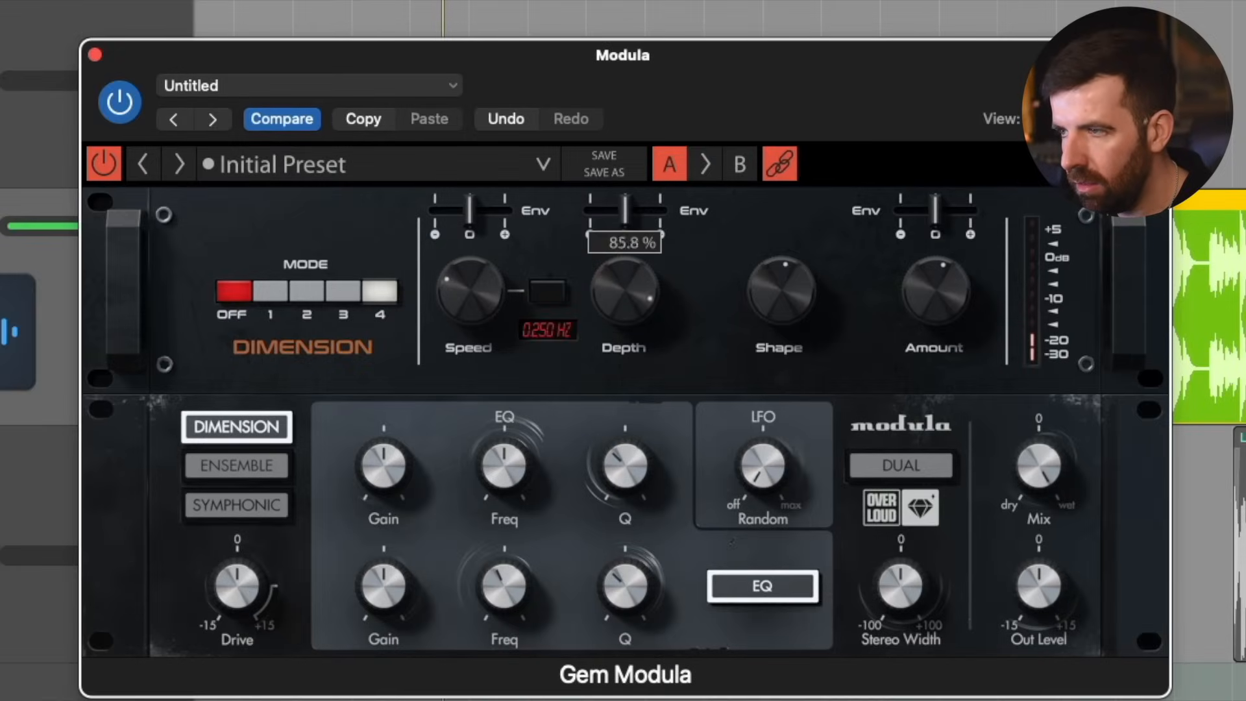
pyautogui.moveTo(446, 302)
pyautogui.mouseDown()
pyautogui.moveTo(446, 243)
pyautogui.moveTo(446, 292)
pyautogui.moveTo(458, 293)
pyautogui.mouseUp()
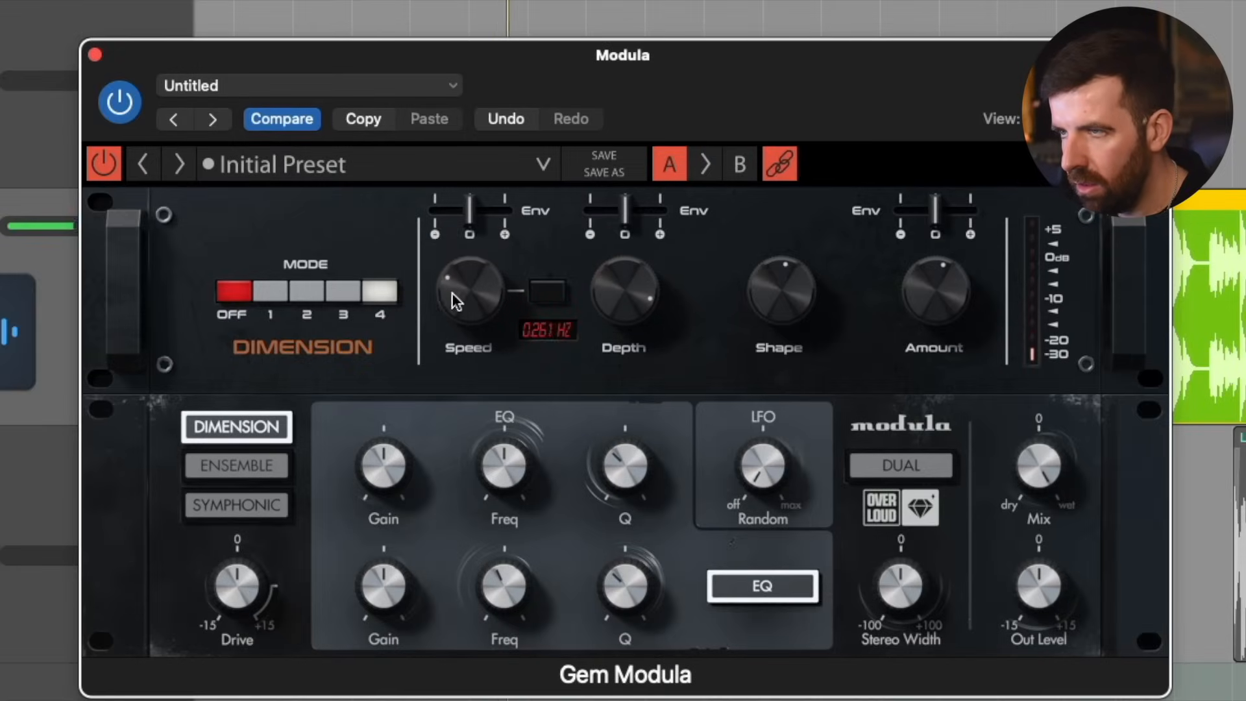
# Step: Audition Dimension modes 3 and 1, and enable modes 3 and 4 together
pyautogui.click(344, 290)
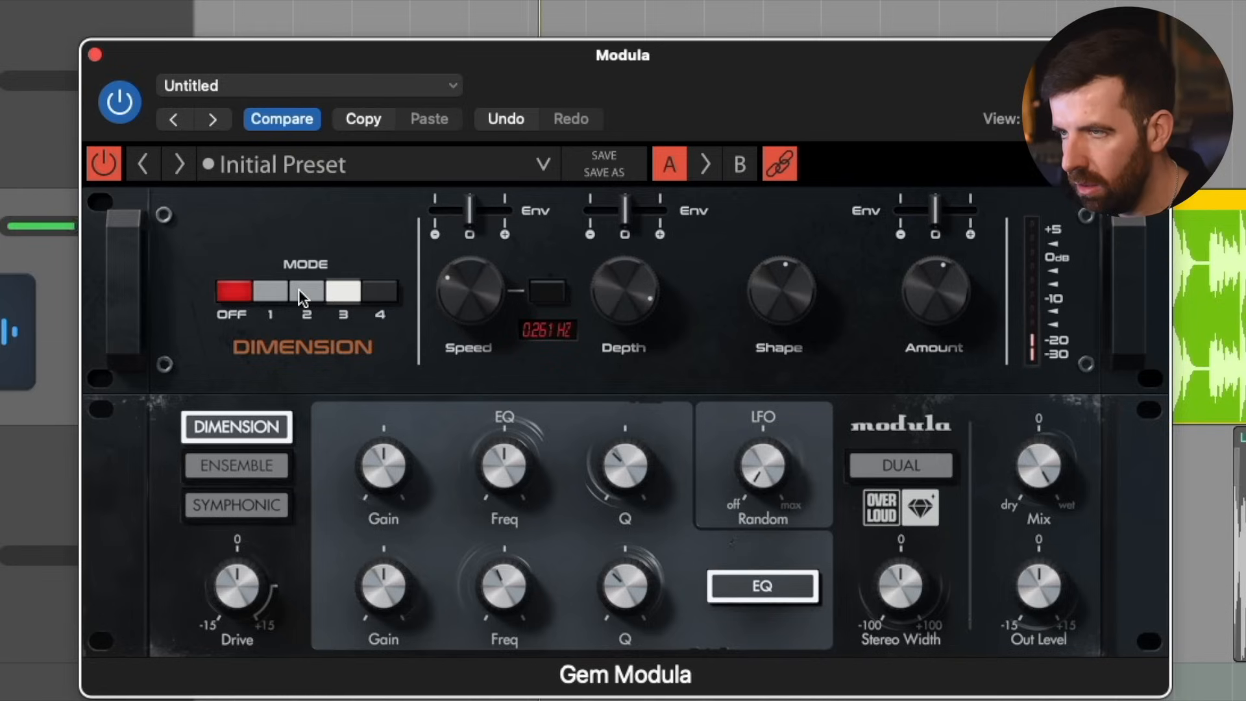
pyautogui.click(267, 290)
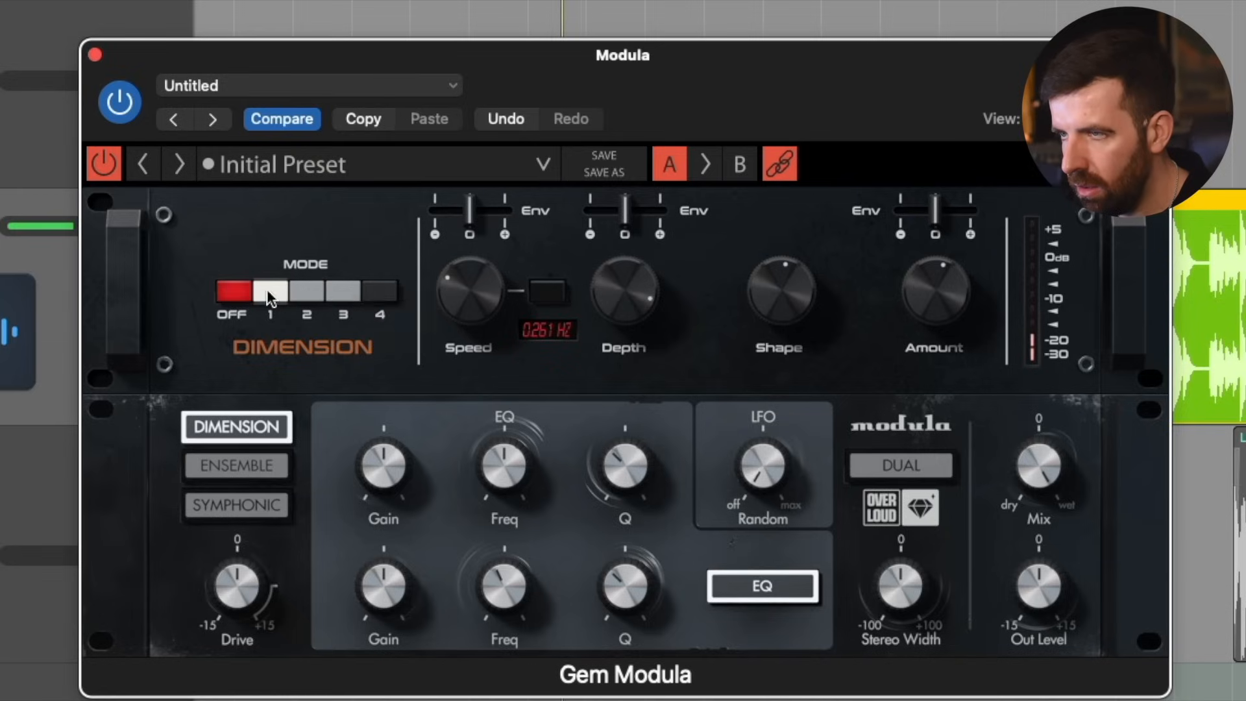
pyautogui.click(363, 291)
pyautogui.keyDown('alt'); pyautogui.click(336, 291); pyautogui.keyUp('alt')
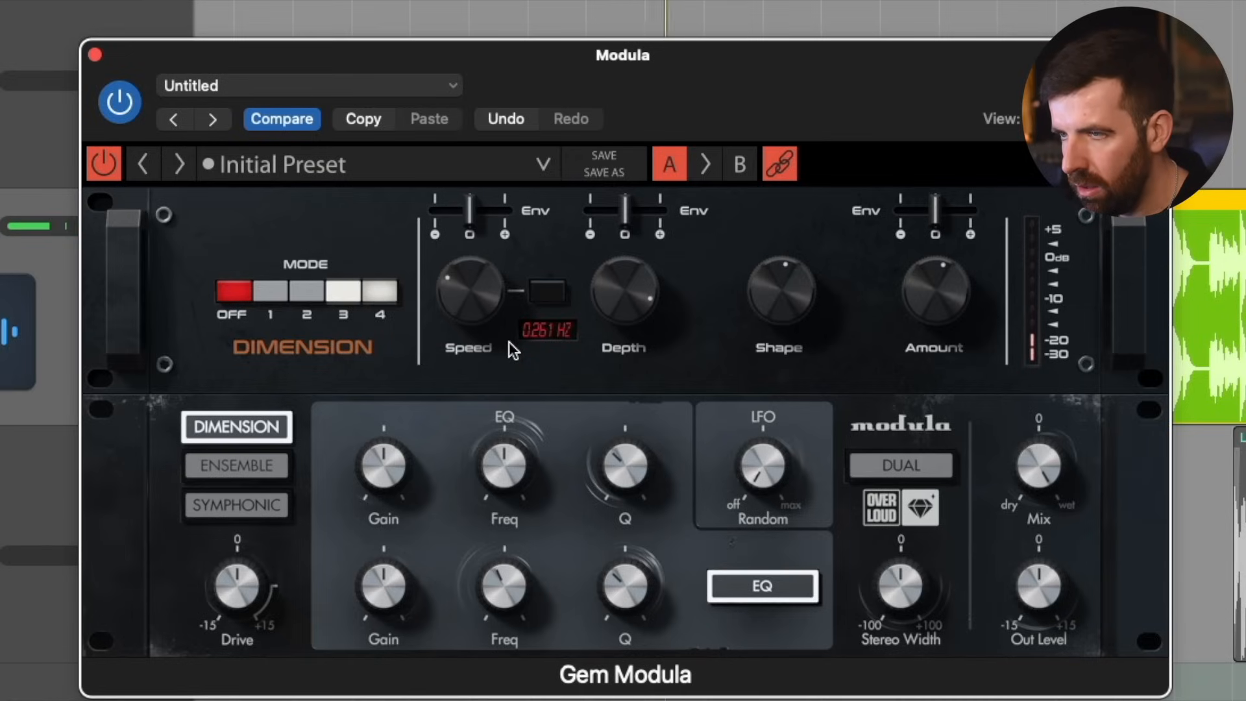
# Step: Audition Modula's Ensemble mode with the speed at 1.12 Hz and the depth raised
pyautogui.click(269, 462)
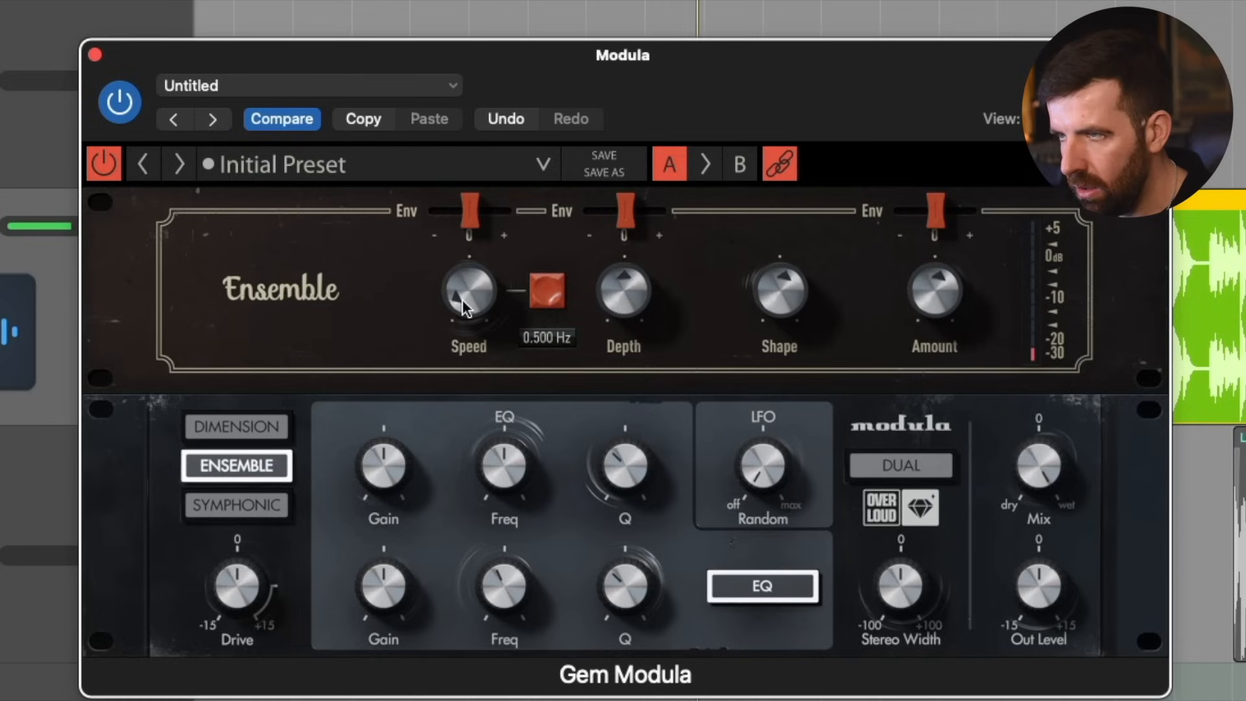
pyautogui.moveTo(471, 286); pyautogui.dragTo(471, 269)
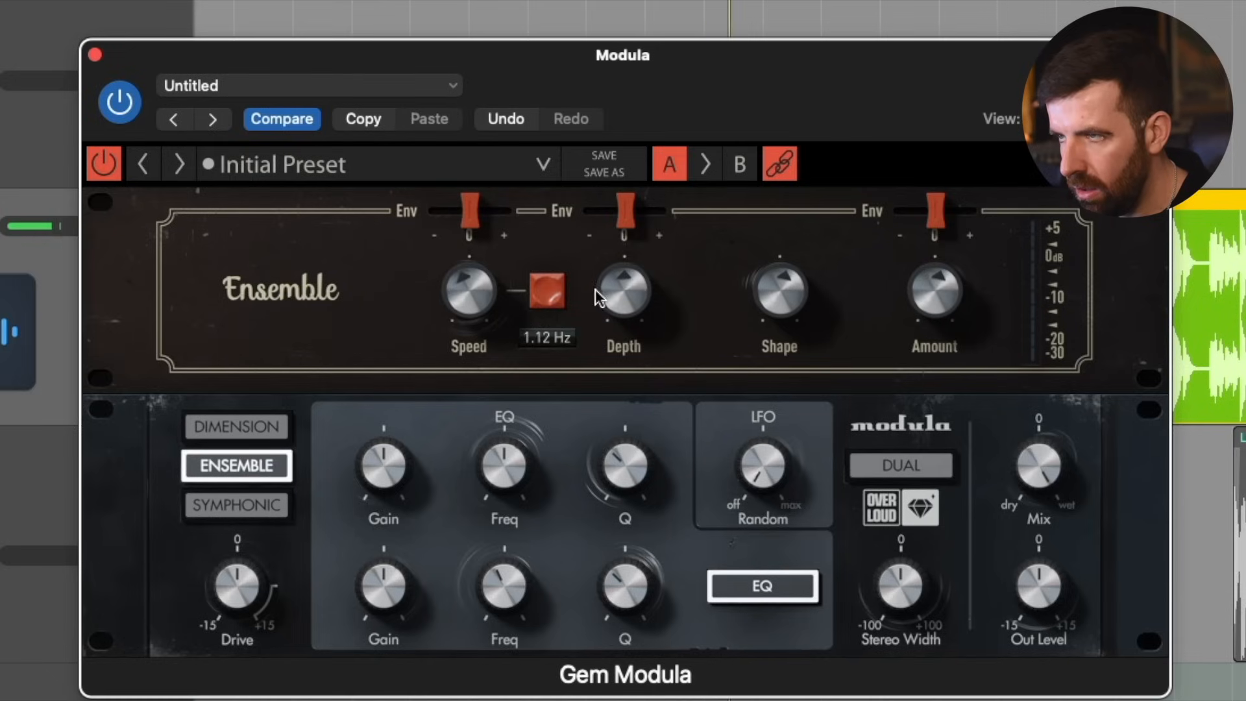
pyautogui.moveTo(624, 291); pyautogui.dragTo(623, 271)
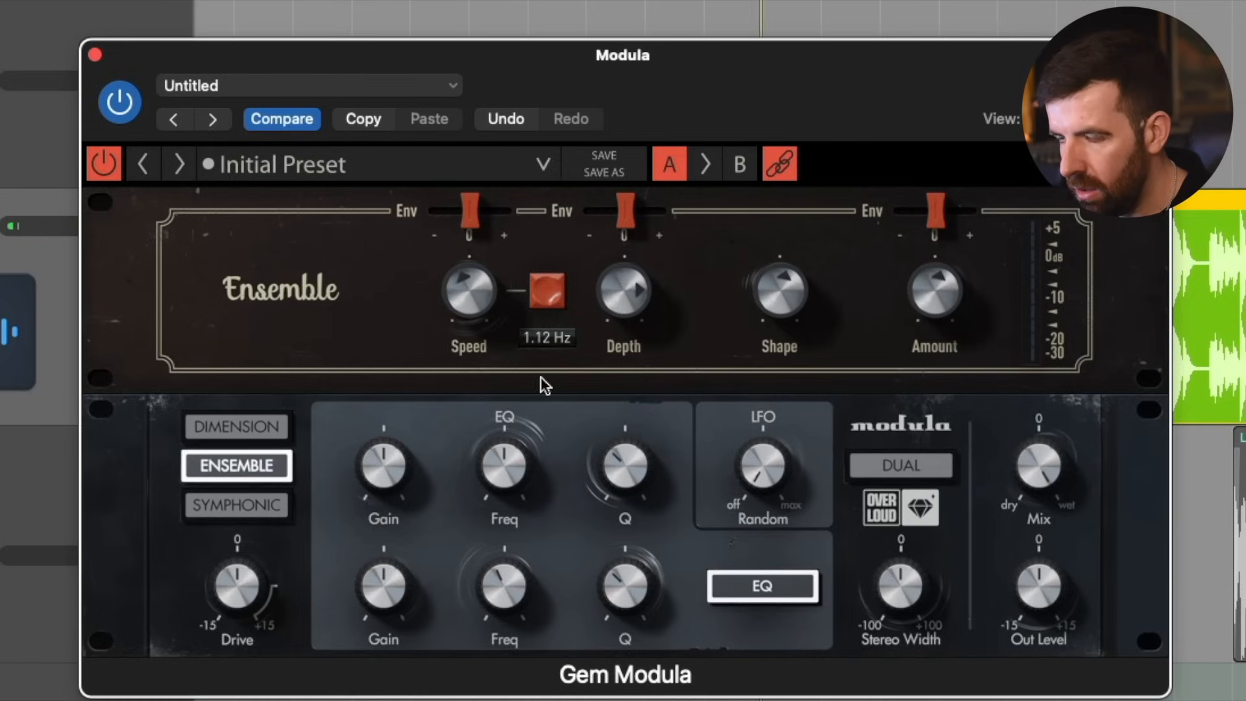
# Step: Audition Modula's Symphonic mode while varying its speed, shape and amount
pyautogui.click(258, 504)
pyautogui.moveTo(453, 305); pyautogui.dragTo(453, 274)
pyautogui.moveTo(746, 299); pyautogui.dragTo(747, 286)
pyautogui.moveTo(935, 289); pyautogui.dragTo(934, 287)
pyautogui.moveTo(503, 291); pyautogui.dragTo(454, 298)
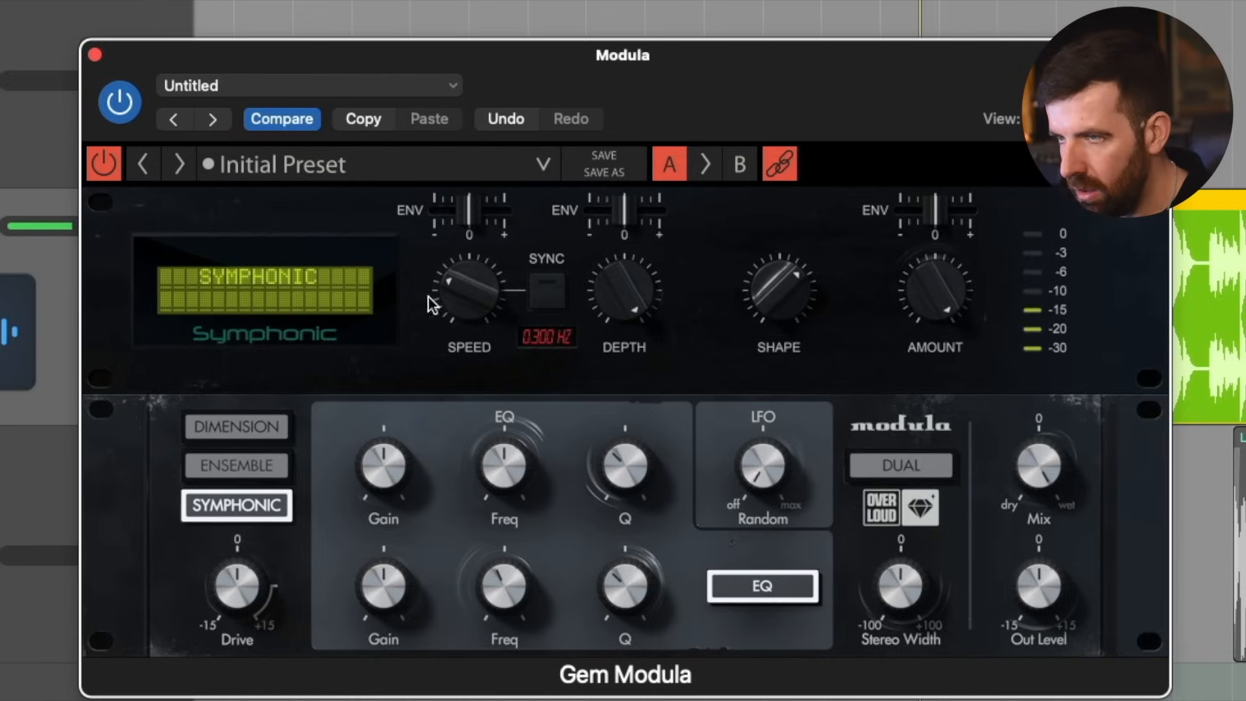
# Step: Return Modula to Dimension mode, raise its depth and amount slightly, and adjust the stereo width, trying +52 %
pyautogui.click(240, 424)
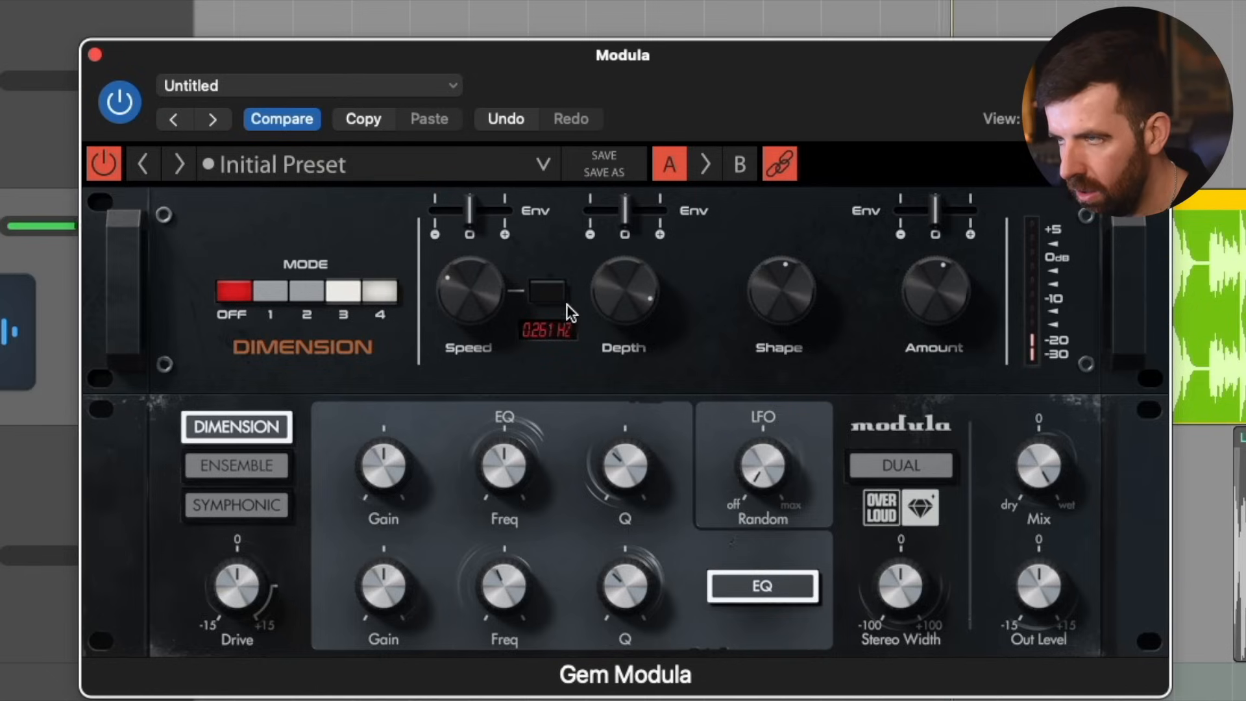
pyautogui.moveTo(656, 298); pyautogui.dragTo(656, 293)
pyautogui.moveTo(931, 292); pyautogui.dragTo(931, 262)
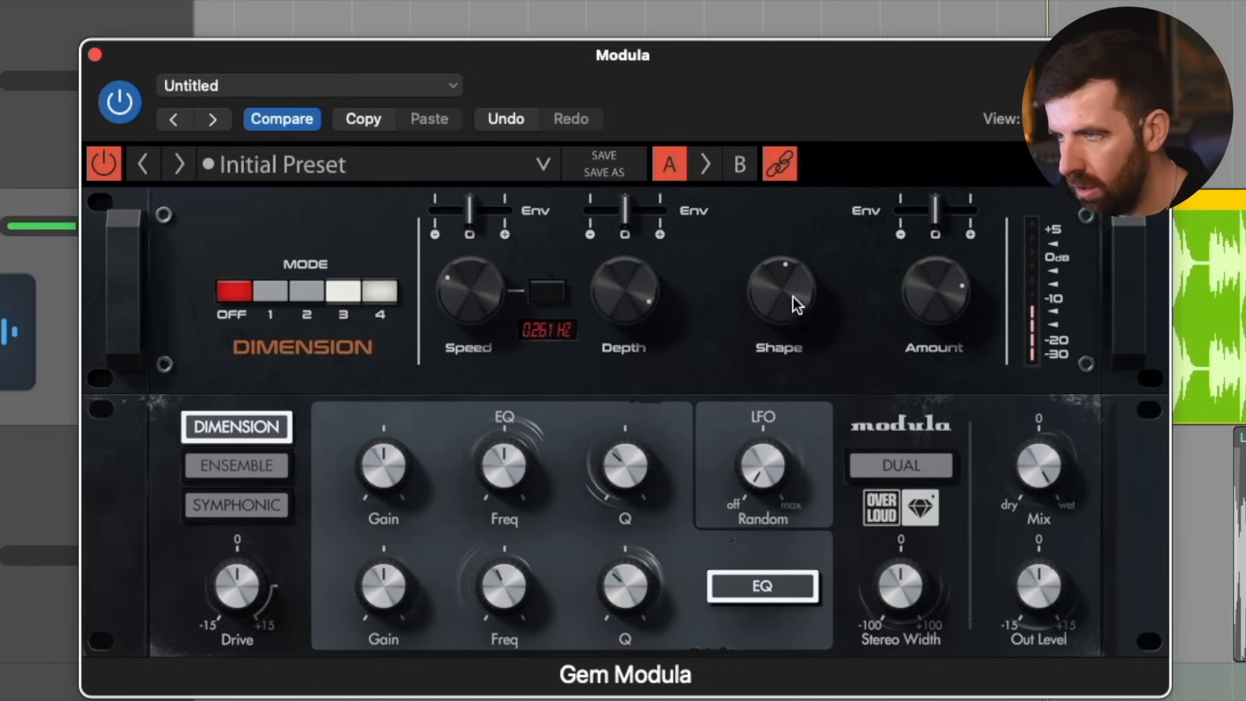
pyautogui.moveTo(910, 601); pyautogui.dragTo(910, 571)
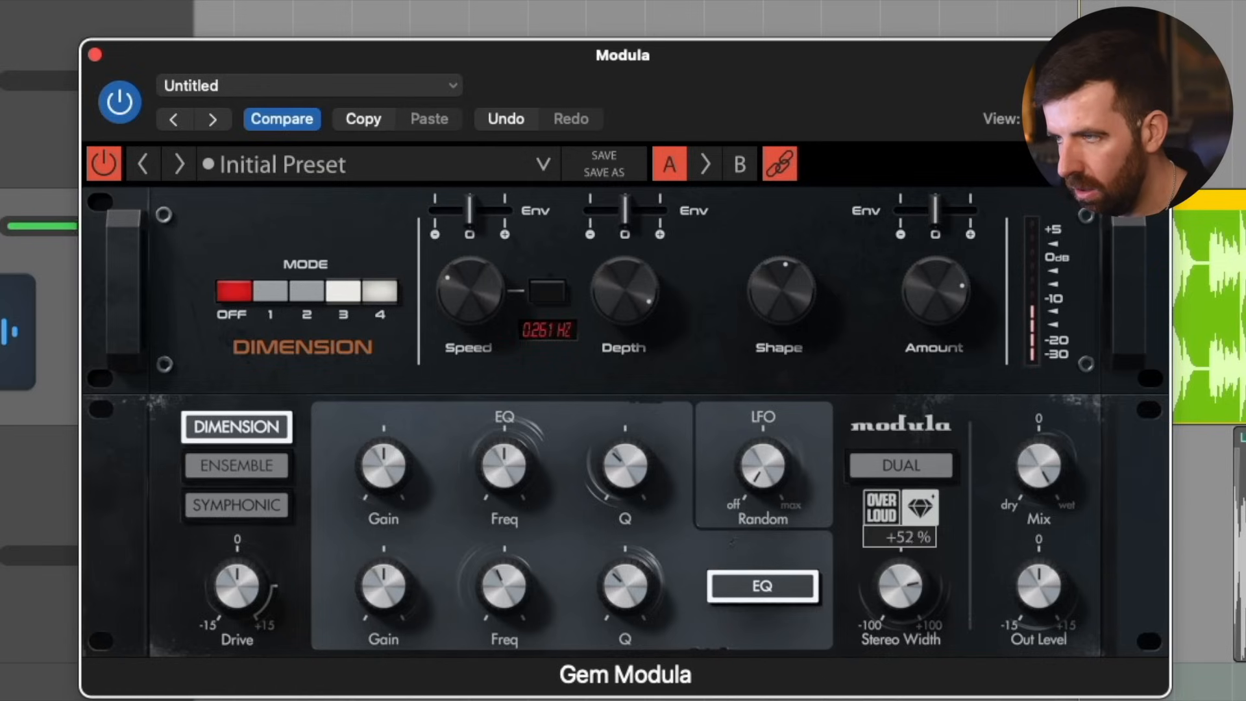
pyautogui.moveTo(900, 586); pyautogui.dragTo(901, 604)
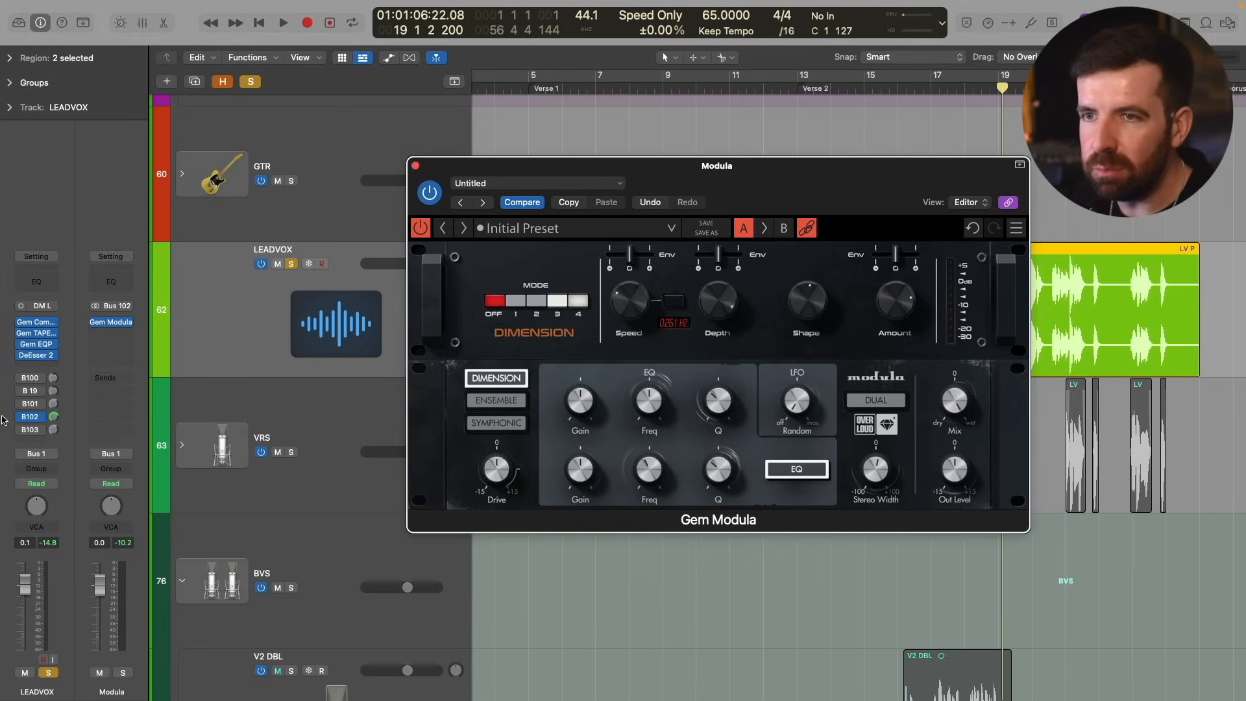
# Step: Enable the lead vocal's B101, B 19 and B100 sends and unsolo the track to hear it in the mix
pyautogui.click(58, 405)
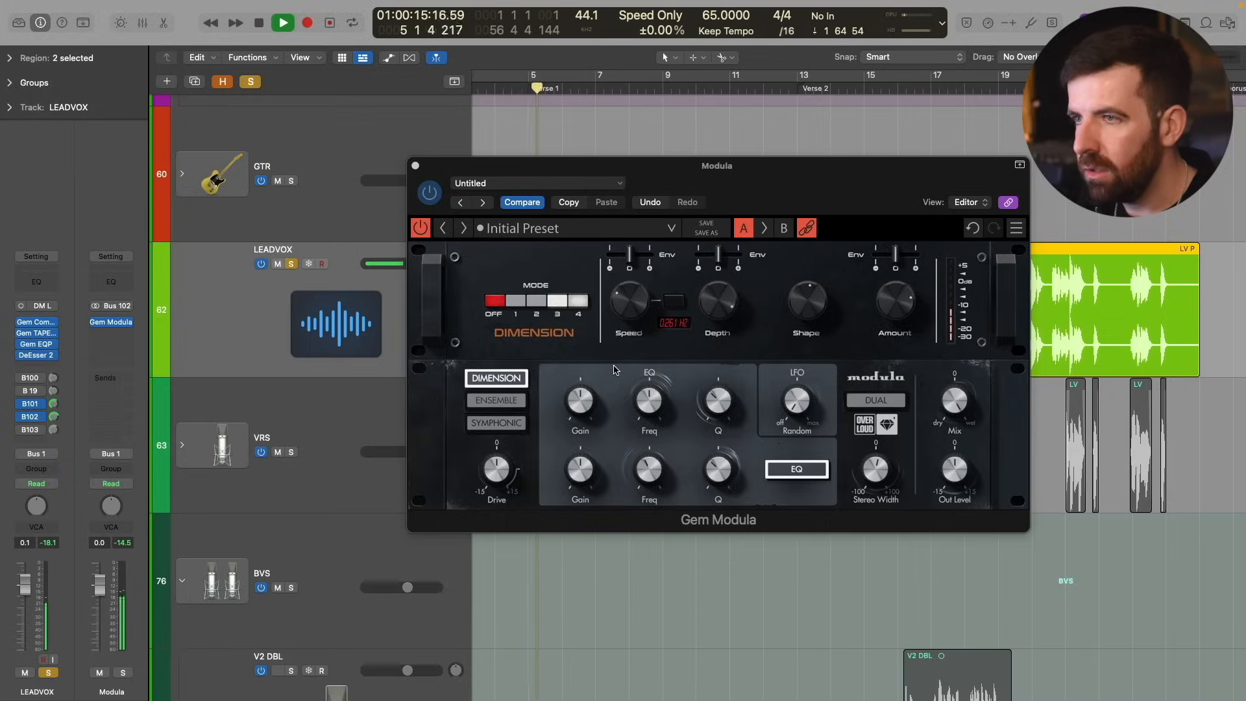
pyautogui.press('s')
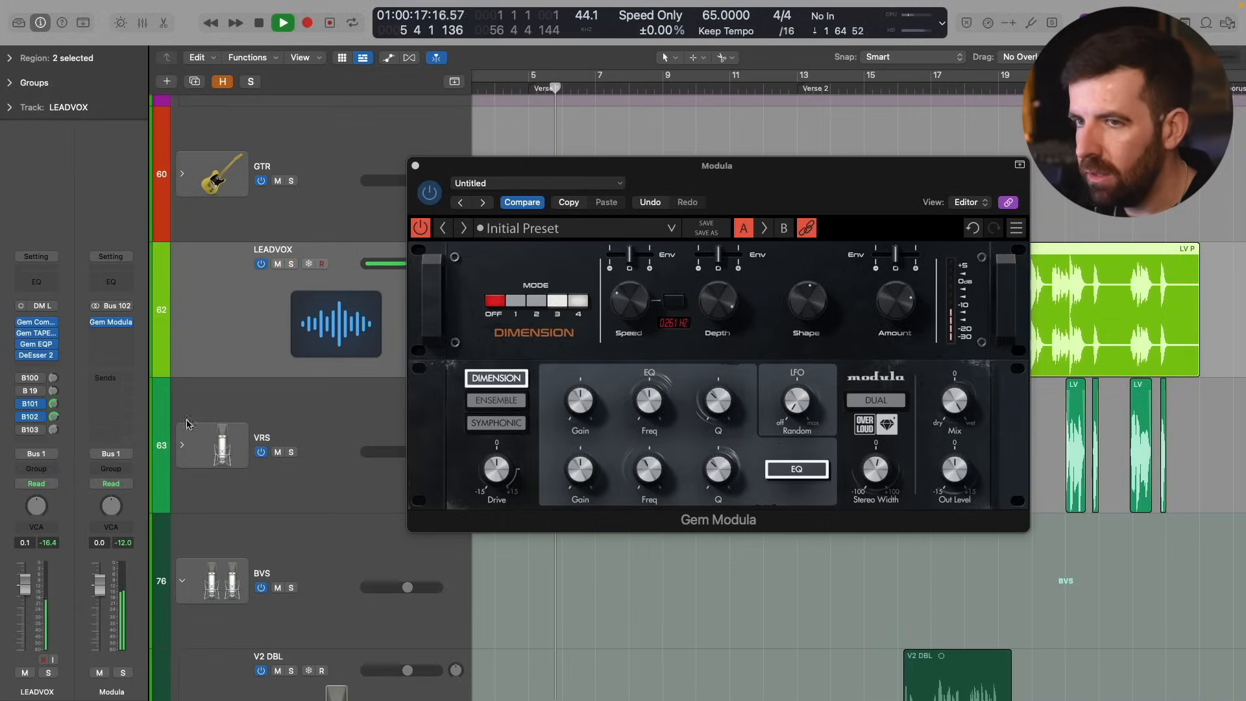
pyautogui.click(21, 392)
pyautogui.click(21, 378)
# Step: Lower the lead vocal fader to -3.5 dB and rebalance its B101 and B102 sends during playback
pyautogui.moveTo(19, 587); pyautogui.dragTo(20, 612)
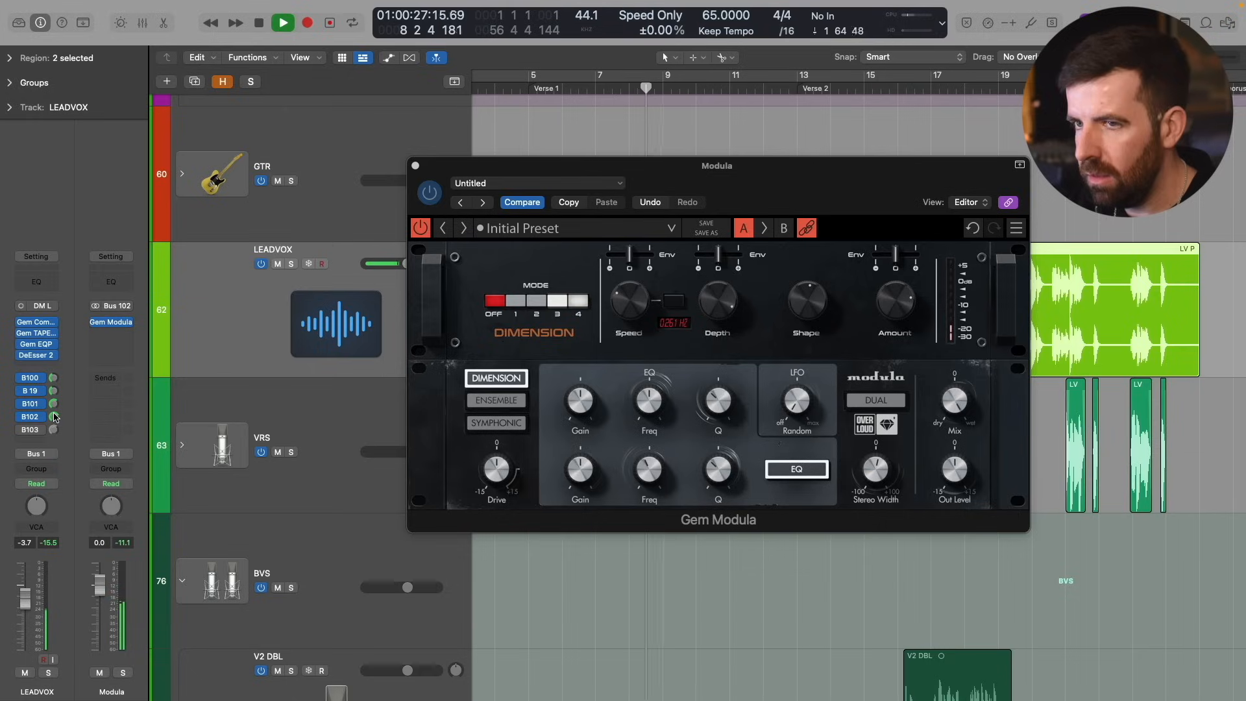
pyautogui.moveTo(24, 605); pyautogui.dragTo(25, 603)
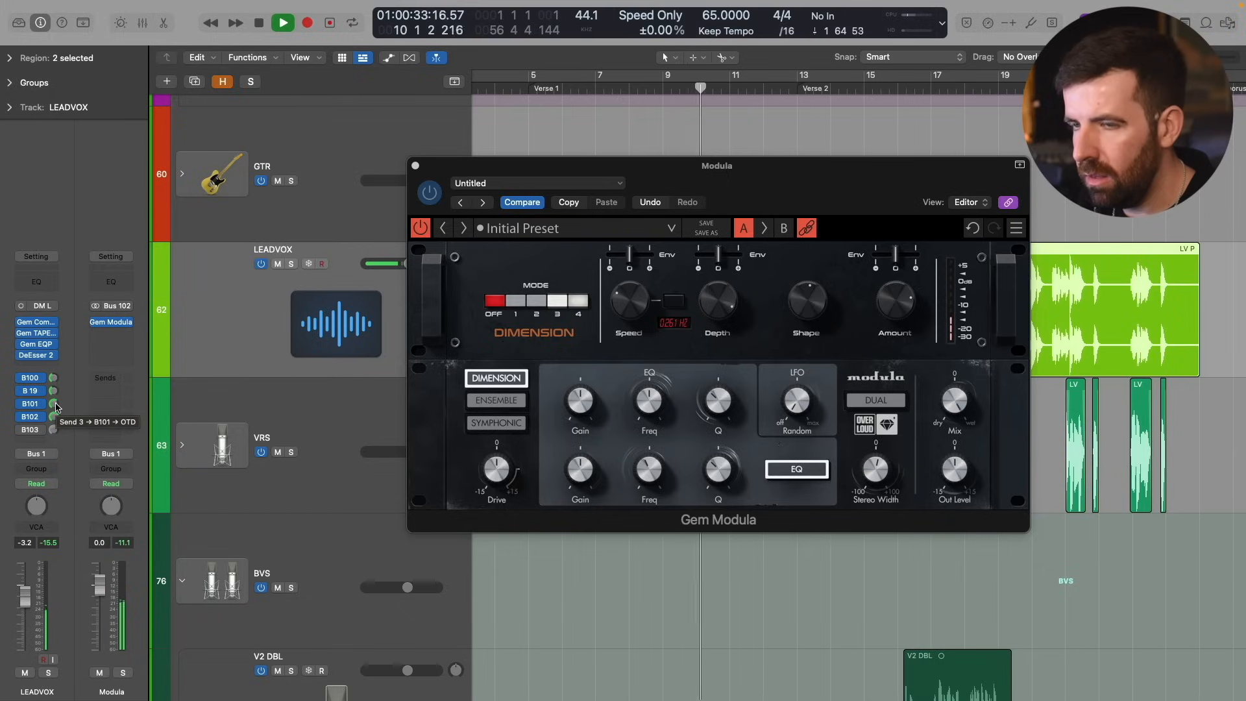
pyautogui.moveTo(55, 418)
pyautogui.mouseDown()
pyautogui.moveTo(37, 571)
pyautogui.moveTo(37, 423)
pyautogui.mouseUp()
pyautogui.click(52, 407)
pyautogui.moveTo(52, 407); pyautogui.dragTo(38, 417)
pyautogui.moveTo(25, 606); pyautogui.dragTo(27, 608)
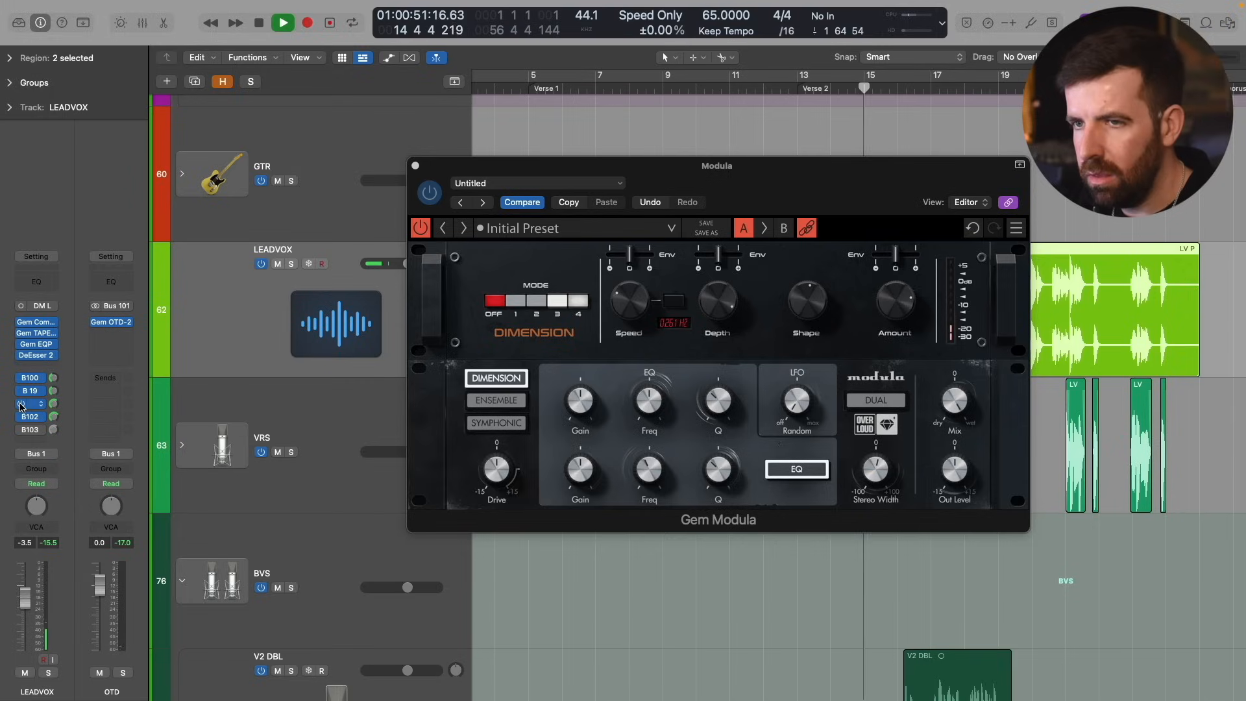
pyautogui.click(51, 421)
pyautogui.press('space')
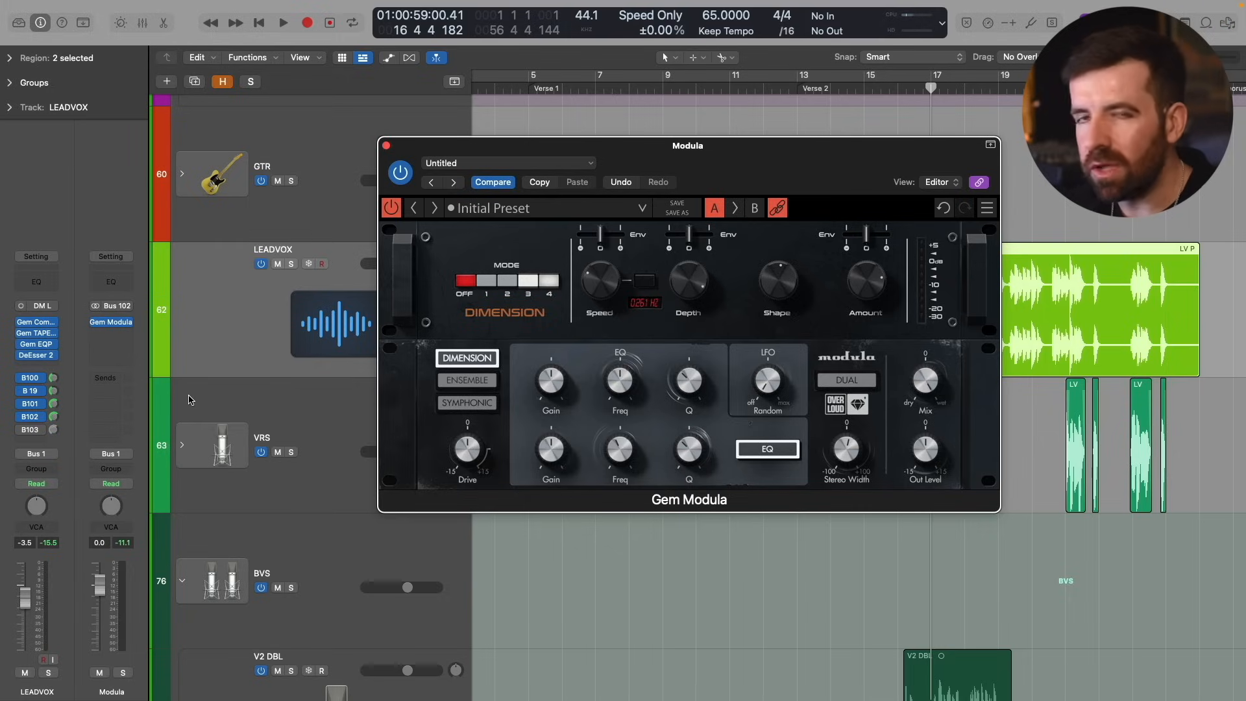
# Step: Enable the lead vocal's B103 send to the Echoson bus and open the Gem ECHOSON plugin there
pyautogui.click(55, 430)
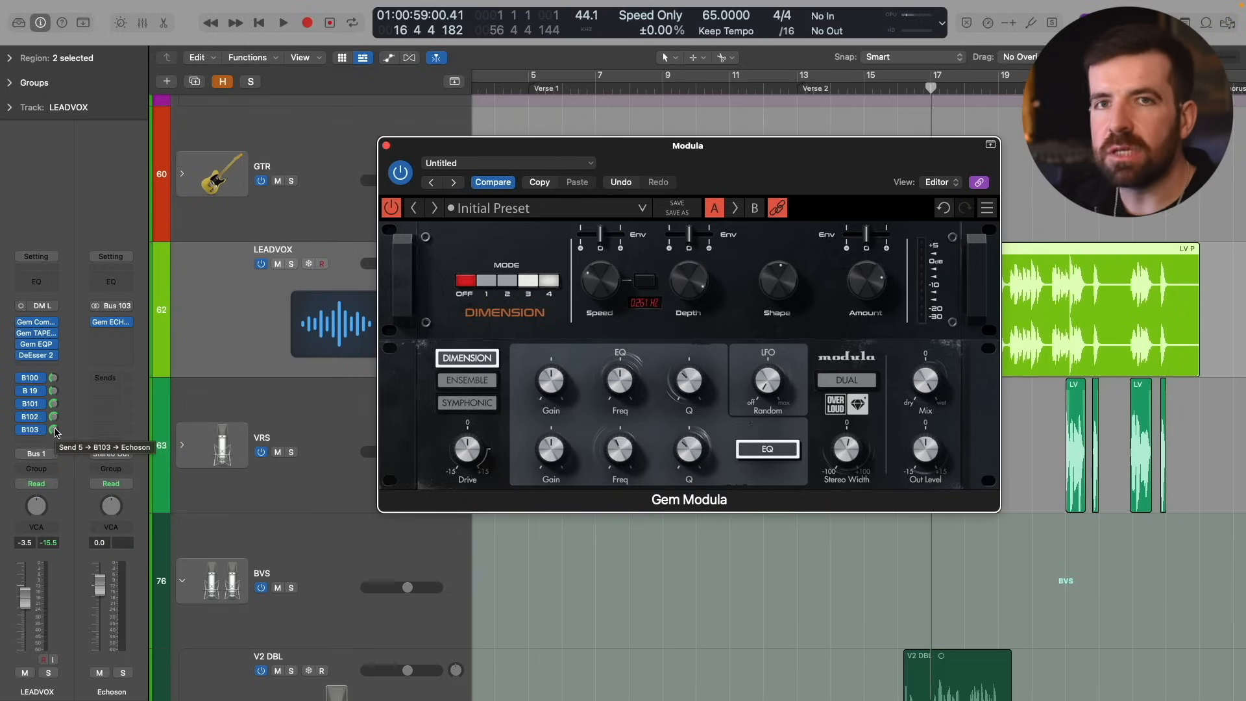
pyautogui.click(55, 432)
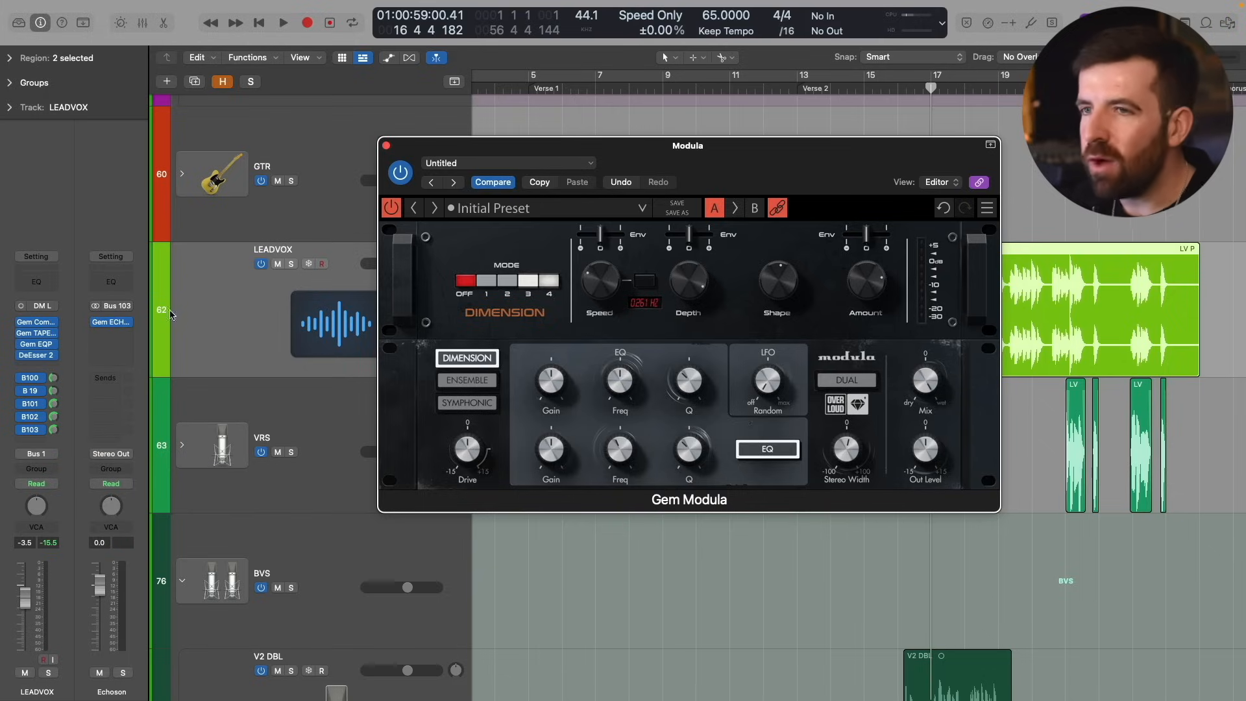
pyautogui.click(111, 324)
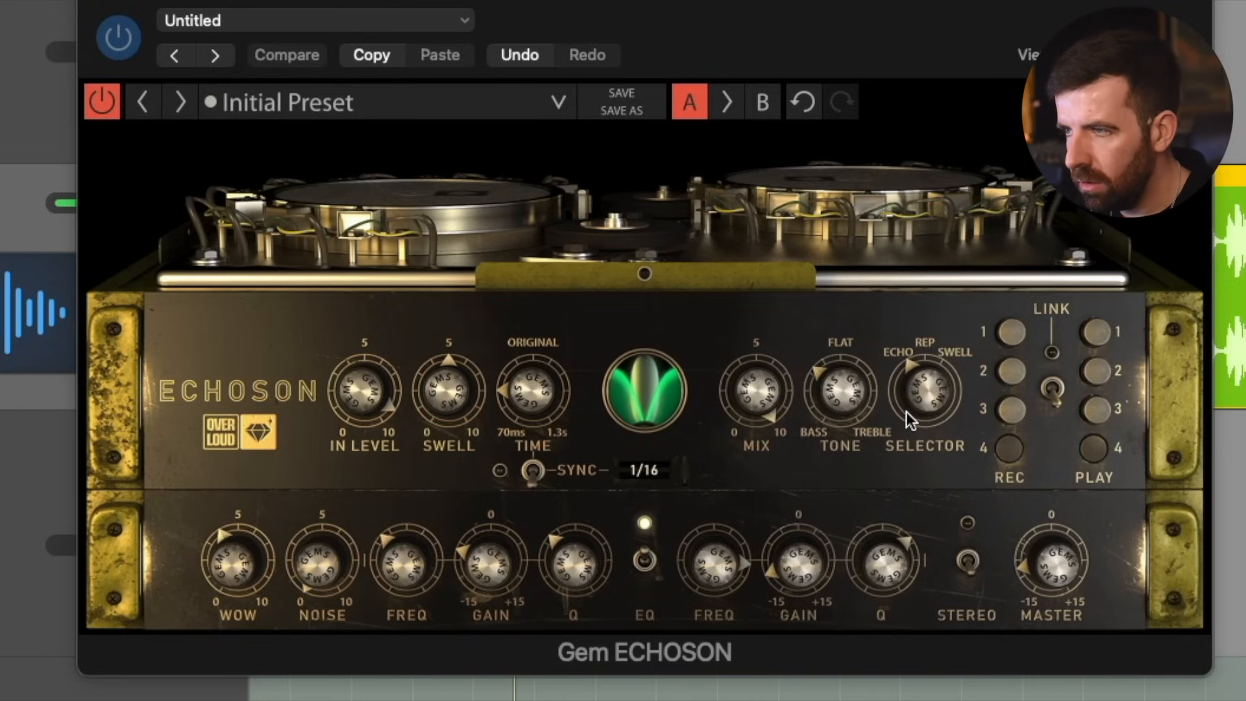
# Step: Sweep Echoson's delay time up towards Original and bring it back to a short setting
pyautogui.moveTo(545, 416)
pyautogui.moveTo(545, 416); pyautogui.dragTo(523, 382)
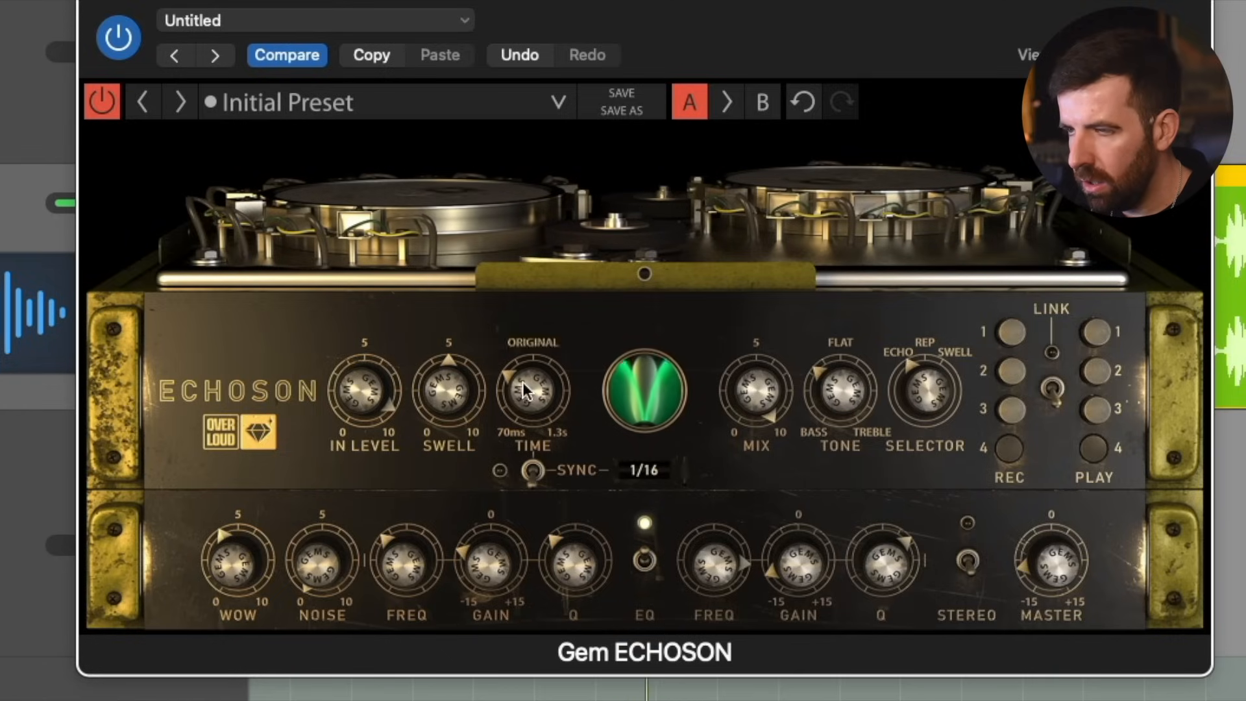
pyautogui.doubleClick(531, 392)
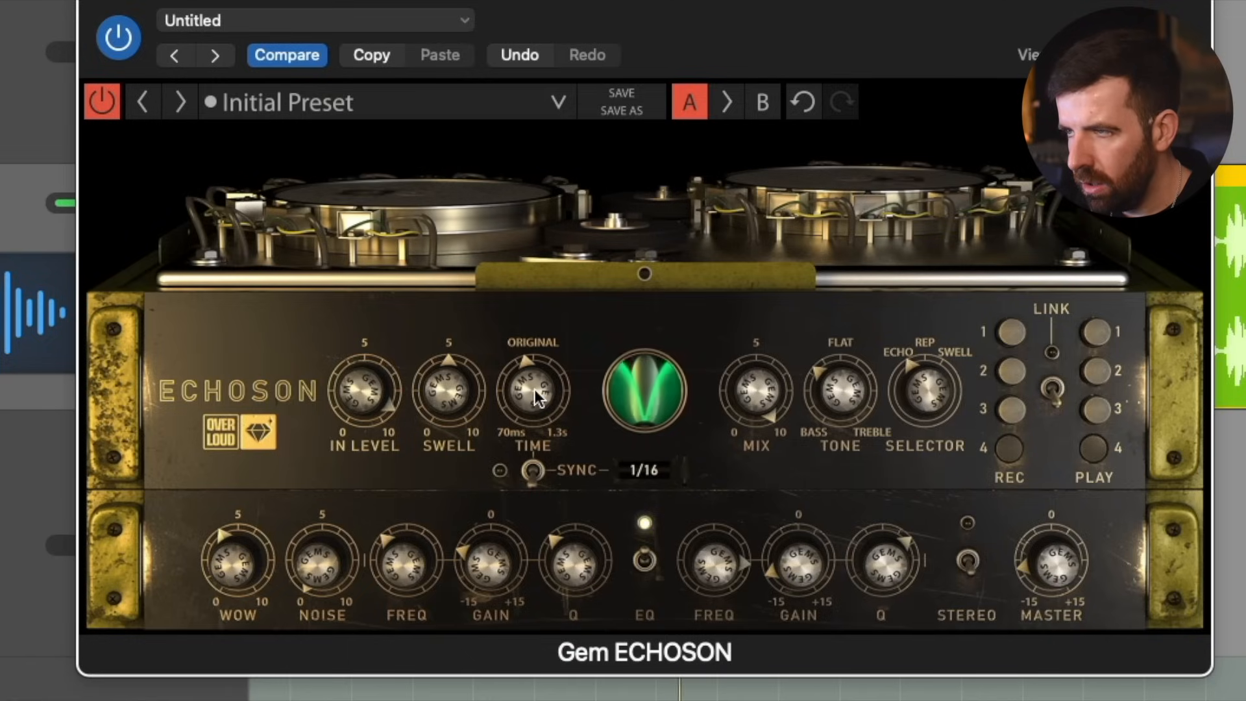
pyautogui.moveTo(535, 391)
pyautogui.mouseDown()
pyautogui.moveTo(535, 428)
pyautogui.moveTo(534, 391)
pyautogui.mouseUp()
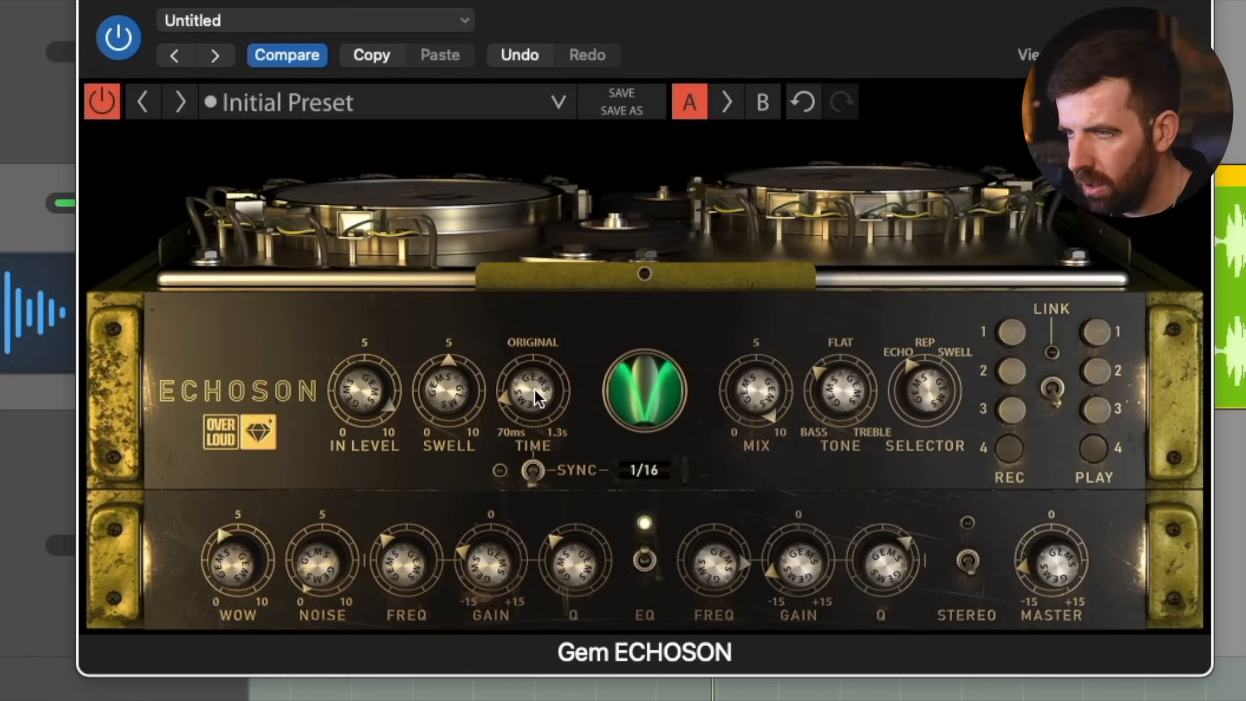
# Step: Audition Echoson's Rep, Swell and Echo selector modes, ending on Swell
pyautogui.click(925, 396)
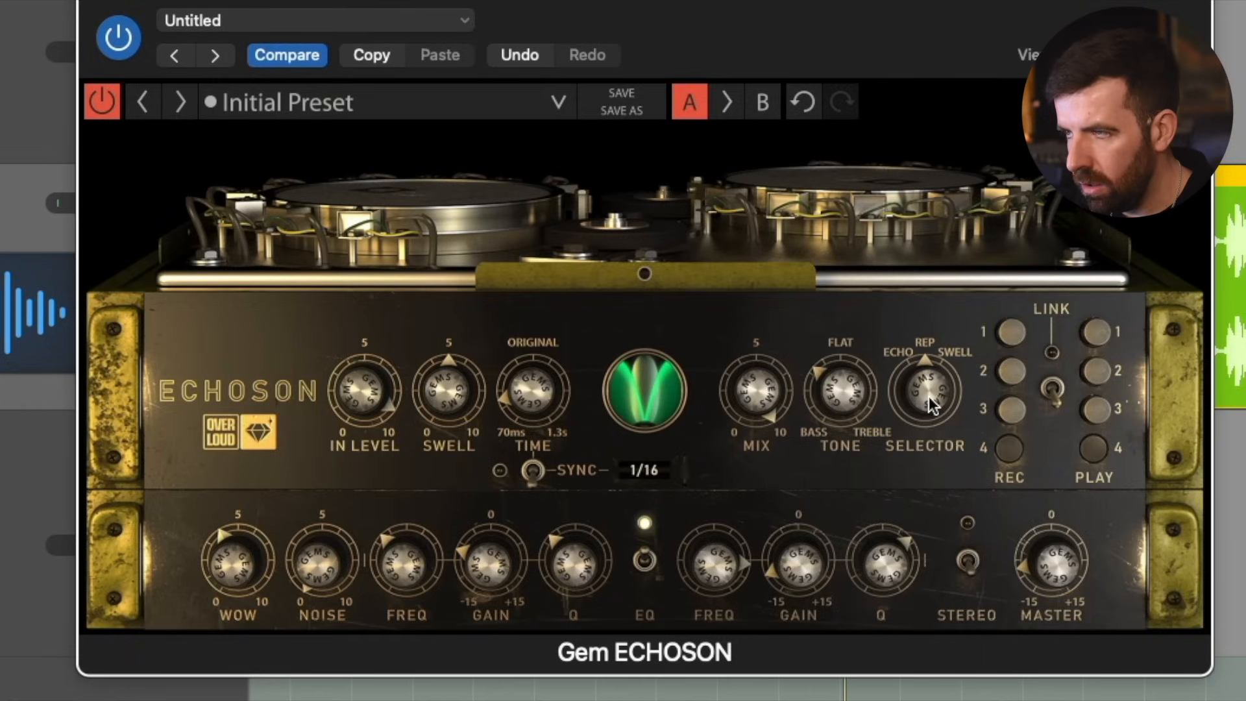
pyautogui.click(928, 396)
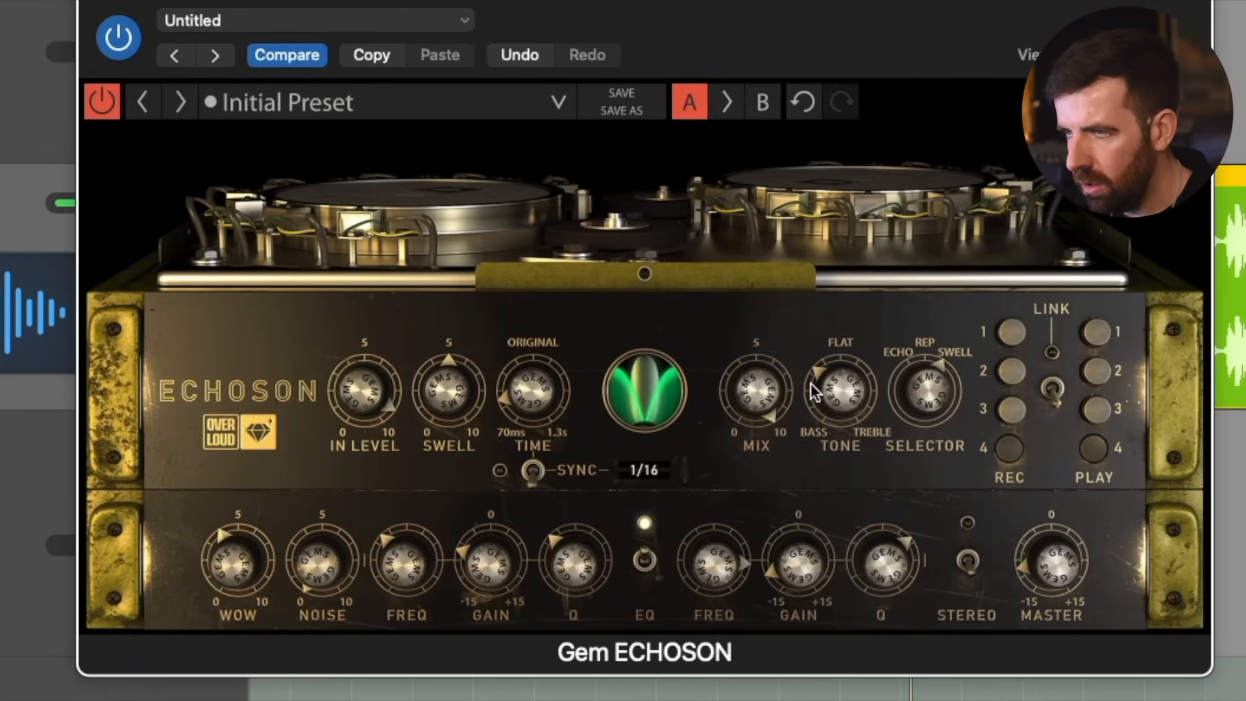
pyautogui.click(919, 385)
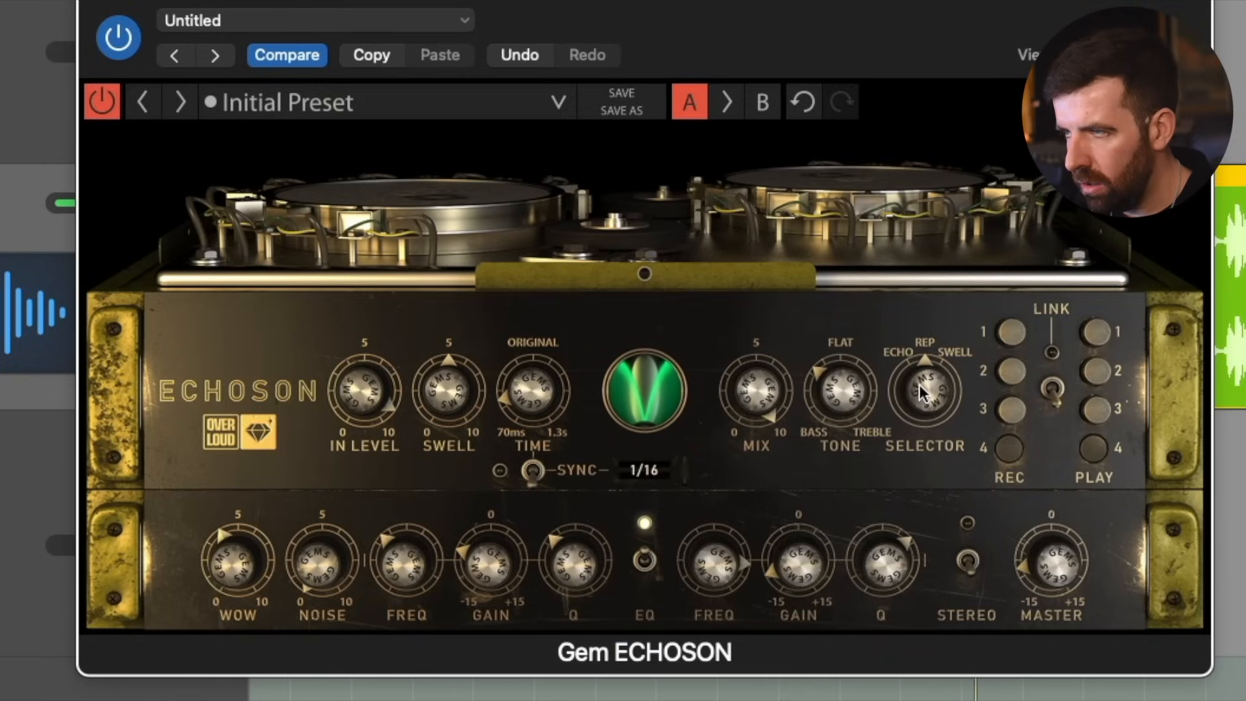
pyautogui.click(920, 384)
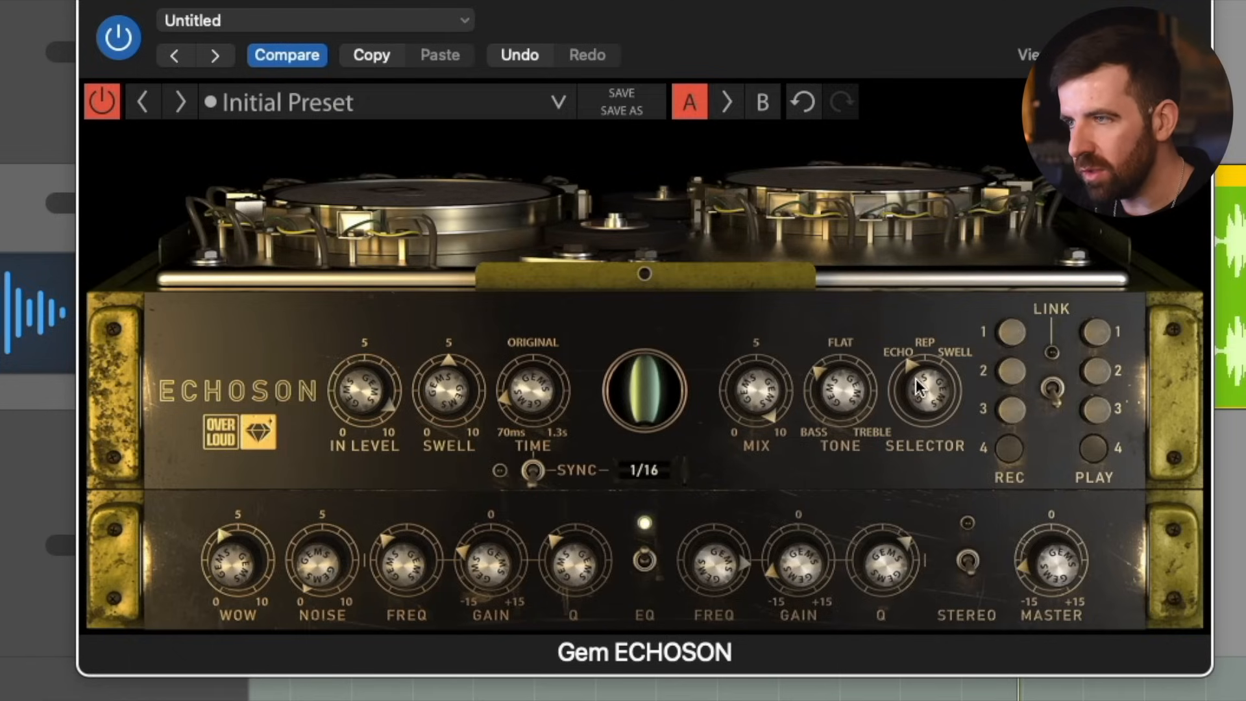
pyautogui.moveTo(924, 391); pyautogui.dragTo(925, 371)
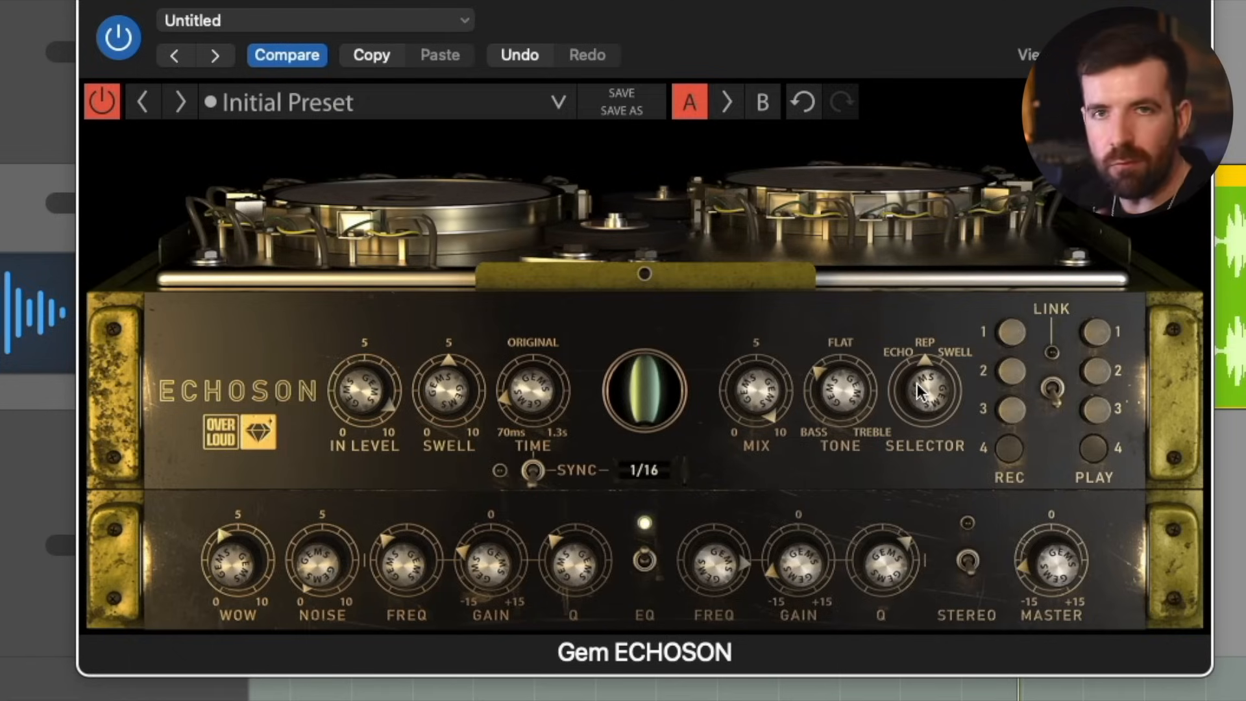
pyautogui.moveTo(923, 387); pyautogui.dragTo(923, 367)
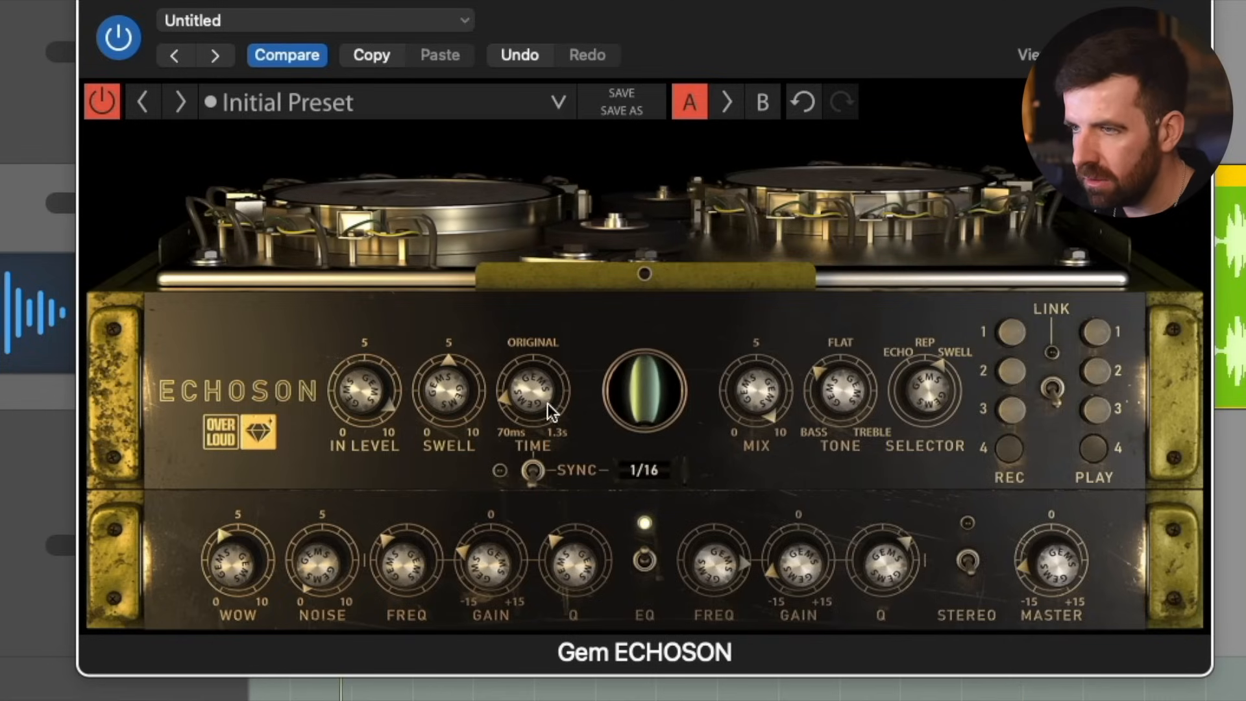
# Step: Shorten Echoson's time slightly, and move the selector back from Swell through Rep to Echo
pyautogui.moveTo(543, 401)
pyautogui.mouseDown()
pyautogui.moveTo(542, 387)
pyautogui.moveTo(542, 401)
pyautogui.mouseUp()
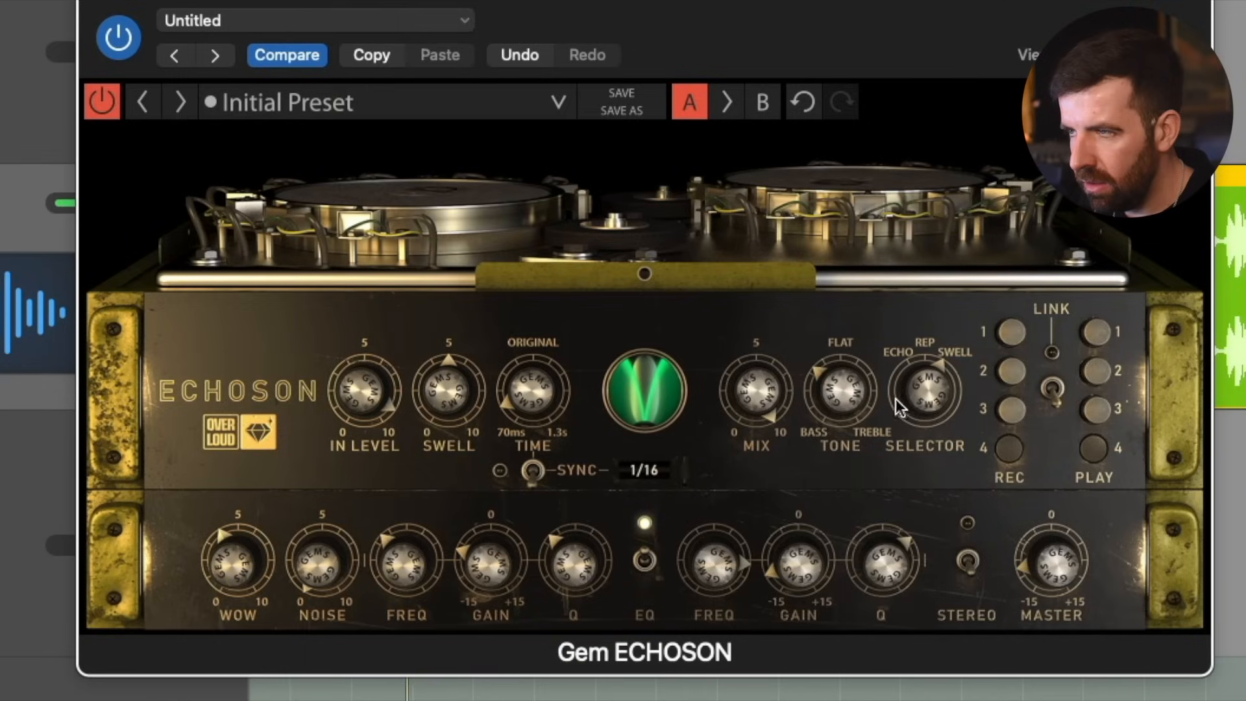
pyautogui.moveTo(920, 394); pyautogui.dragTo(921, 403)
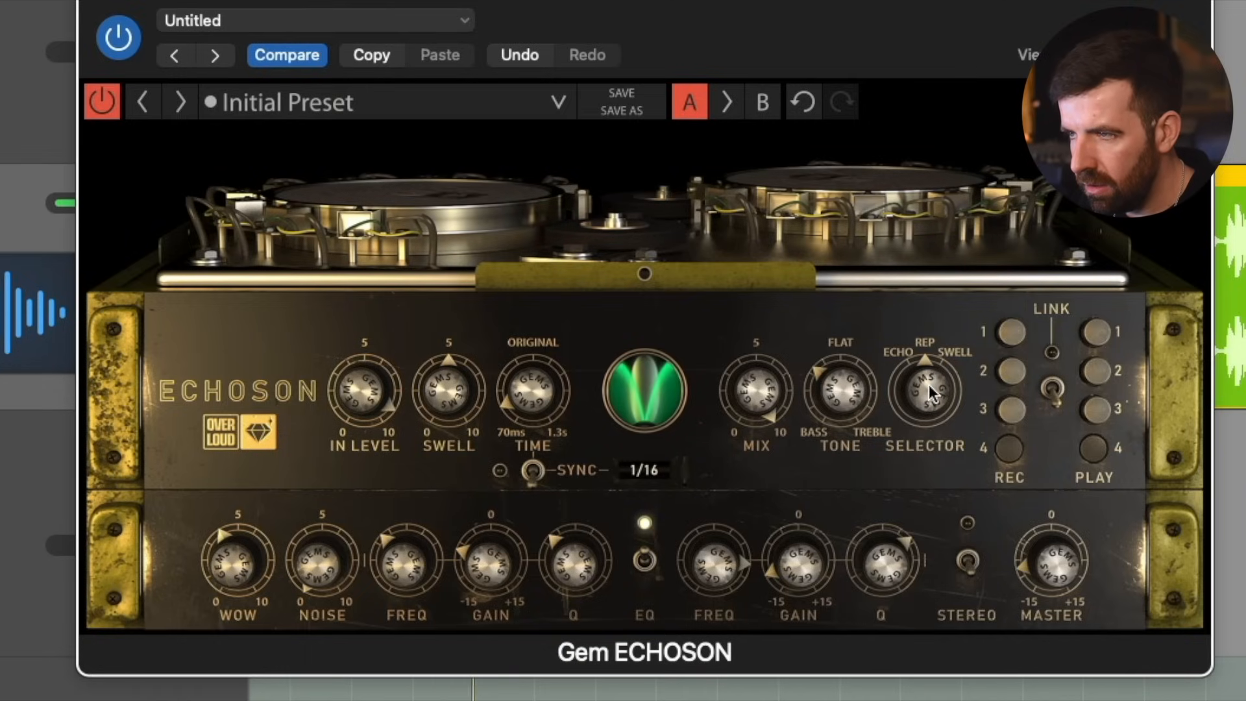
pyautogui.moveTo(929, 384); pyautogui.dragTo(929, 383)
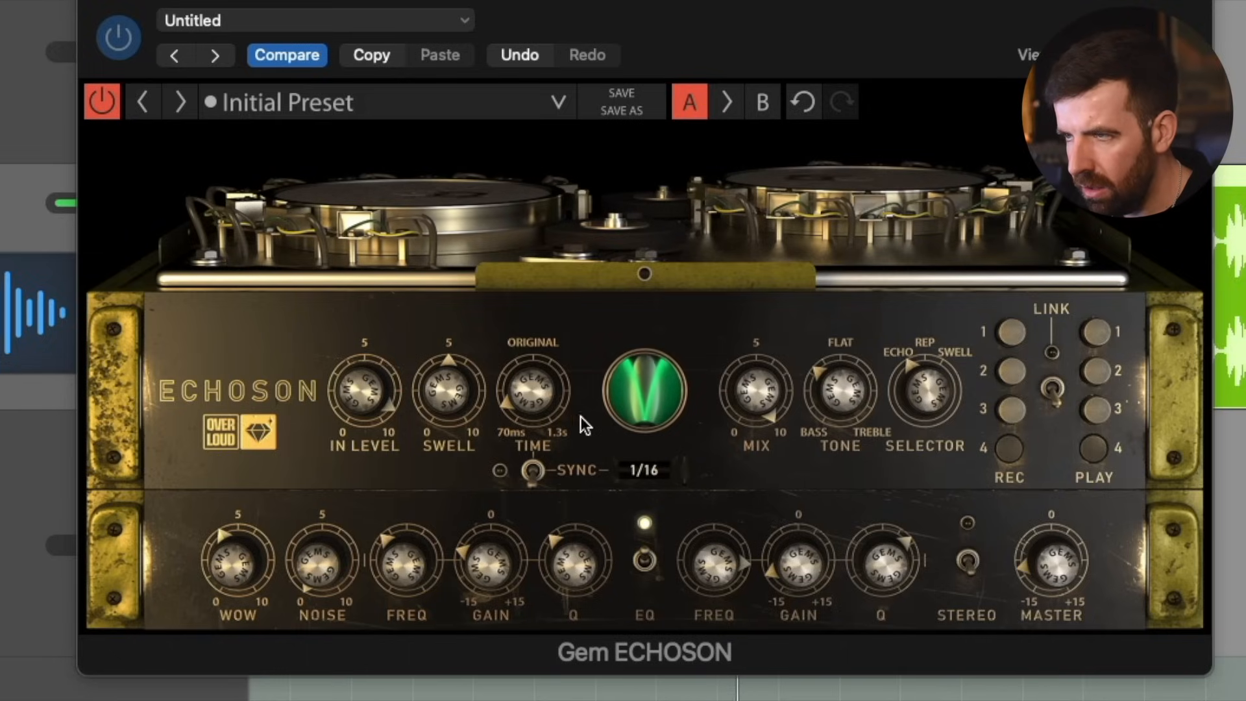
# Step: Fine-tune Echoson's short delay time while moving the selector from Echo through Rep to Swell
pyautogui.moveTo(535, 397); pyautogui.dragTo(535, 396)
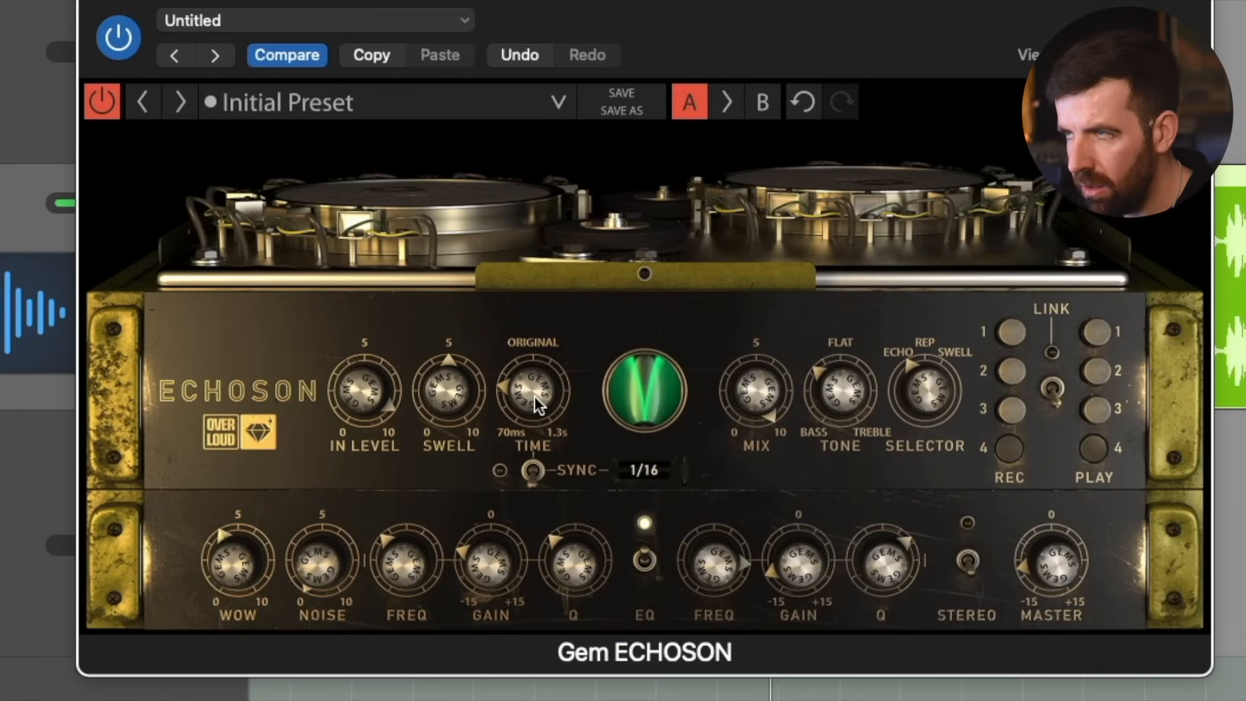
pyautogui.moveTo(536, 399); pyautogui.dragTo(536, 388)
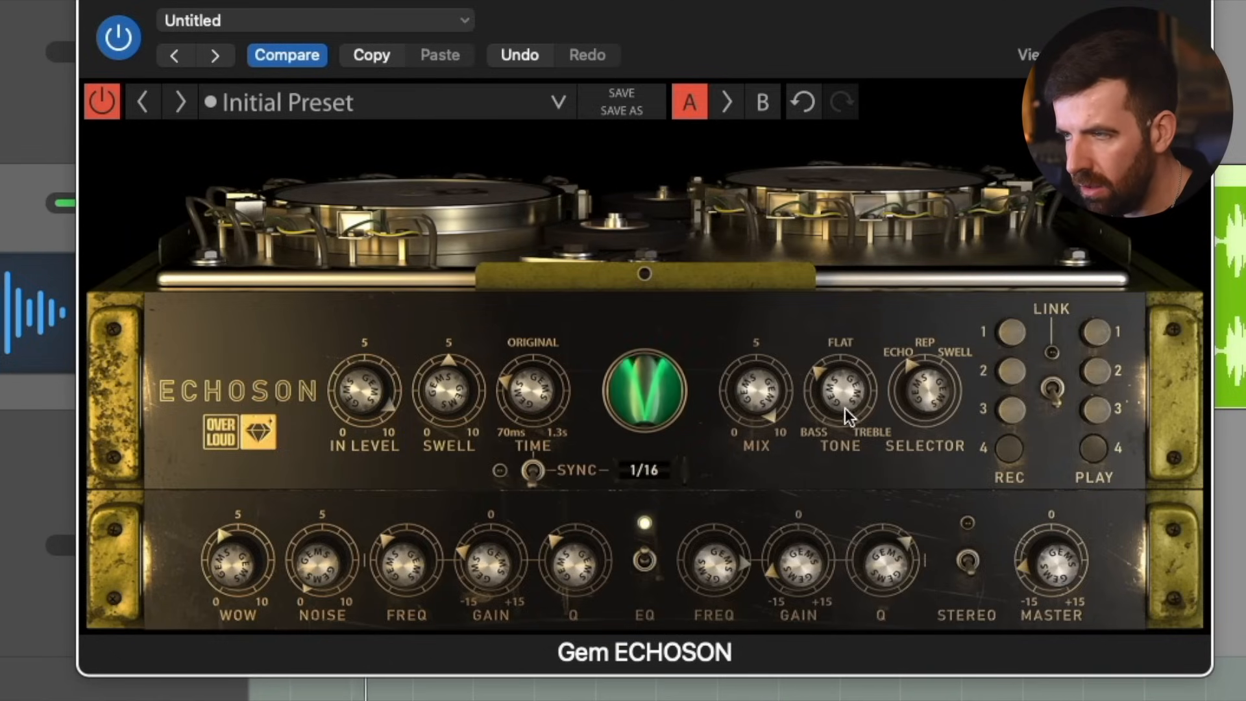
pyautogui.moveTo(929, 397); pyautogui.dragTo(929, 392)
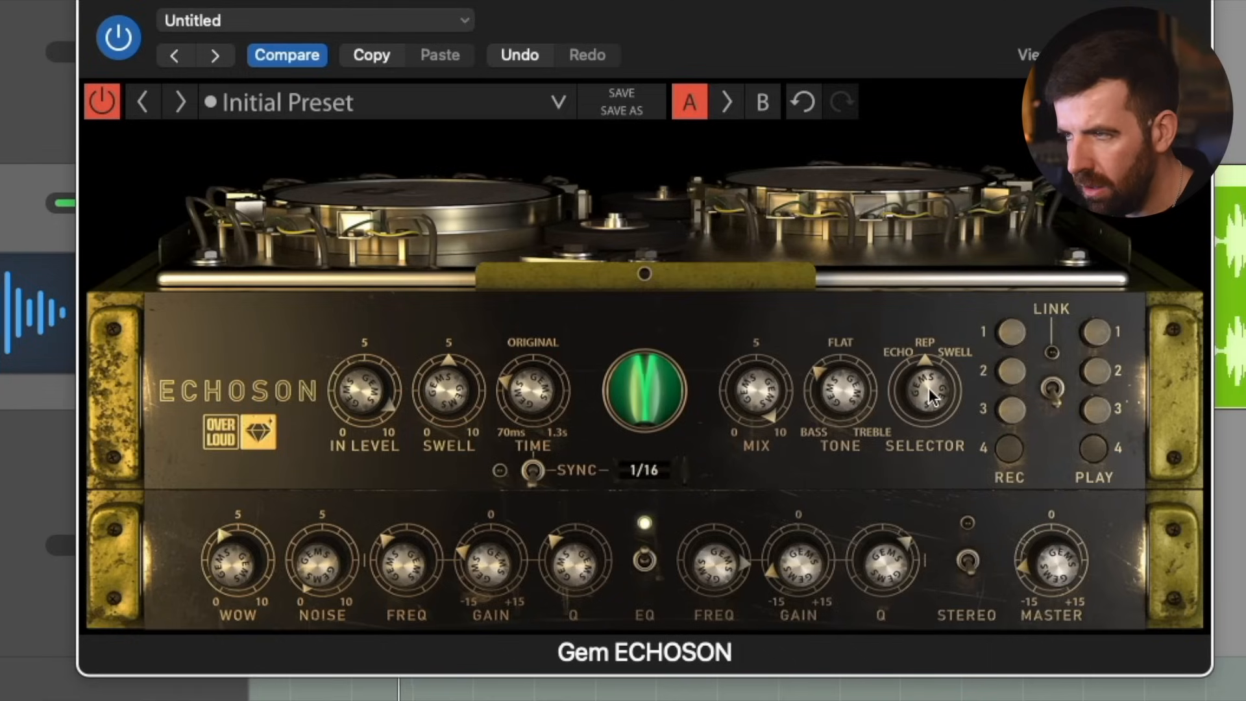
pyautogui.moveTo(536, 395); pyautogui.dragTo(536, 400)
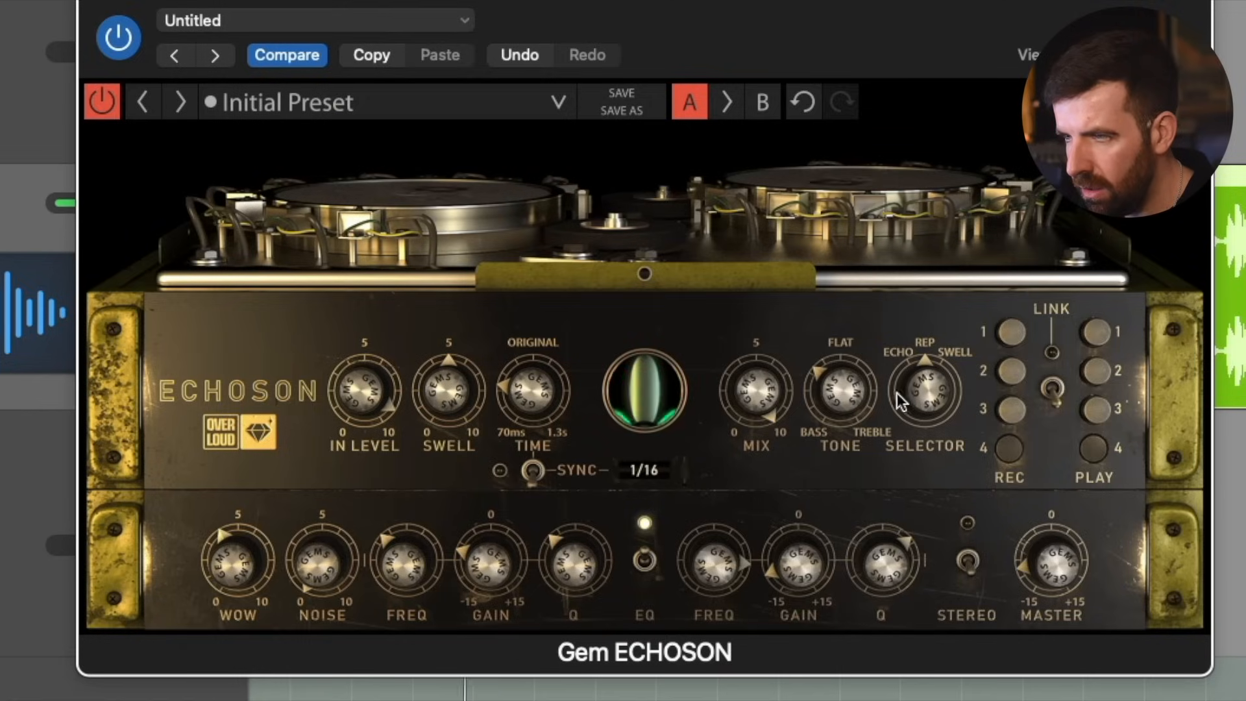
pyautogui.click(921, 395)
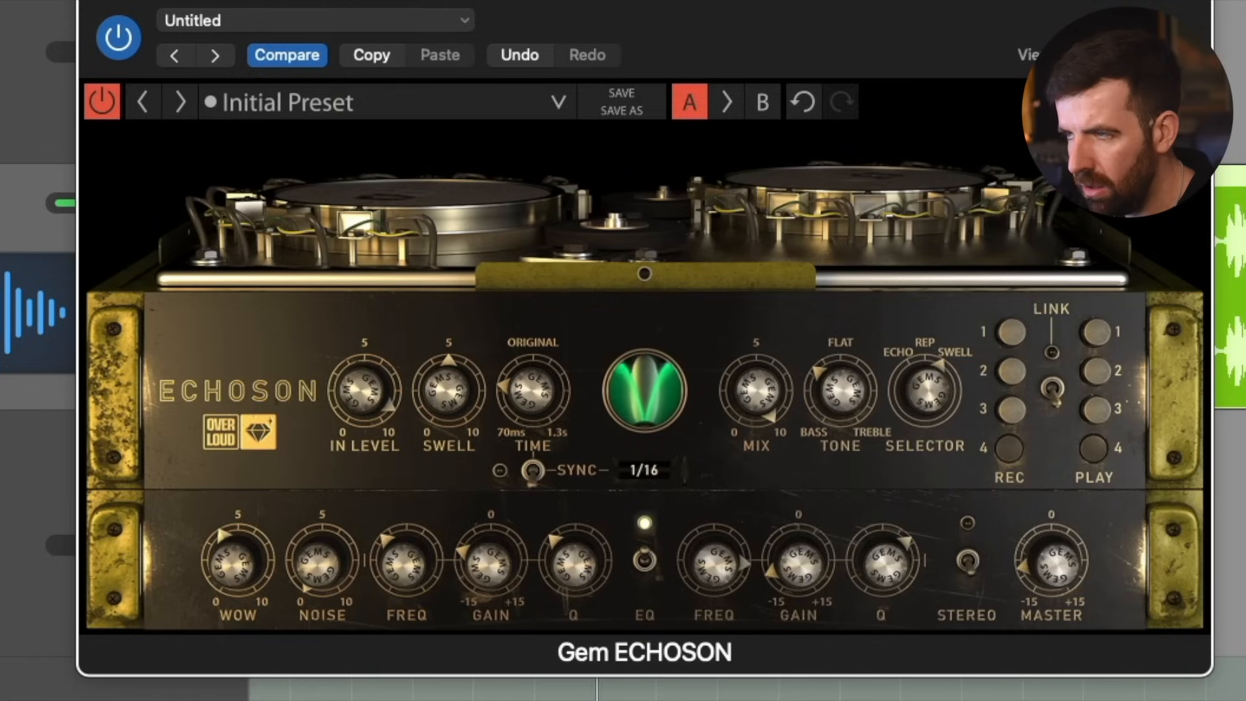
pyautogui.click(33, 610)
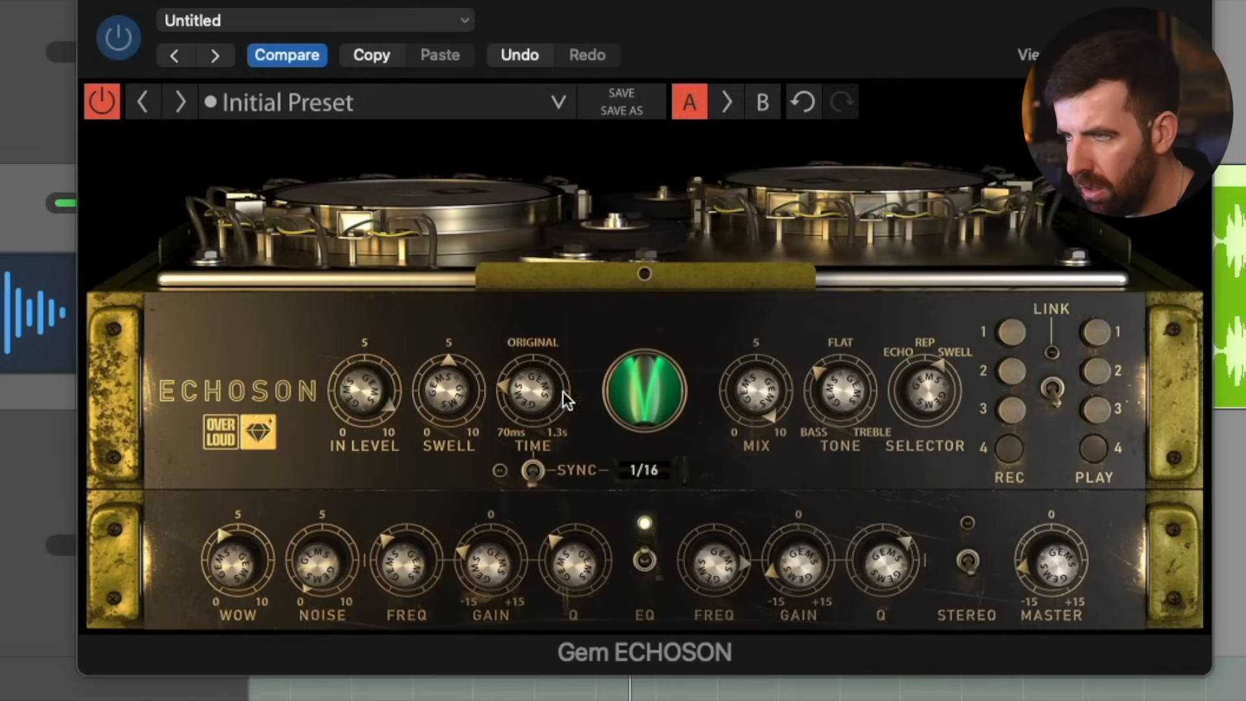
# Step: Switch Echoson's selector from Swell back to Echo and fine-tune its short delay time
pyautogui.moveTo(928, 390); pyautogui.dragTo(928, 432)
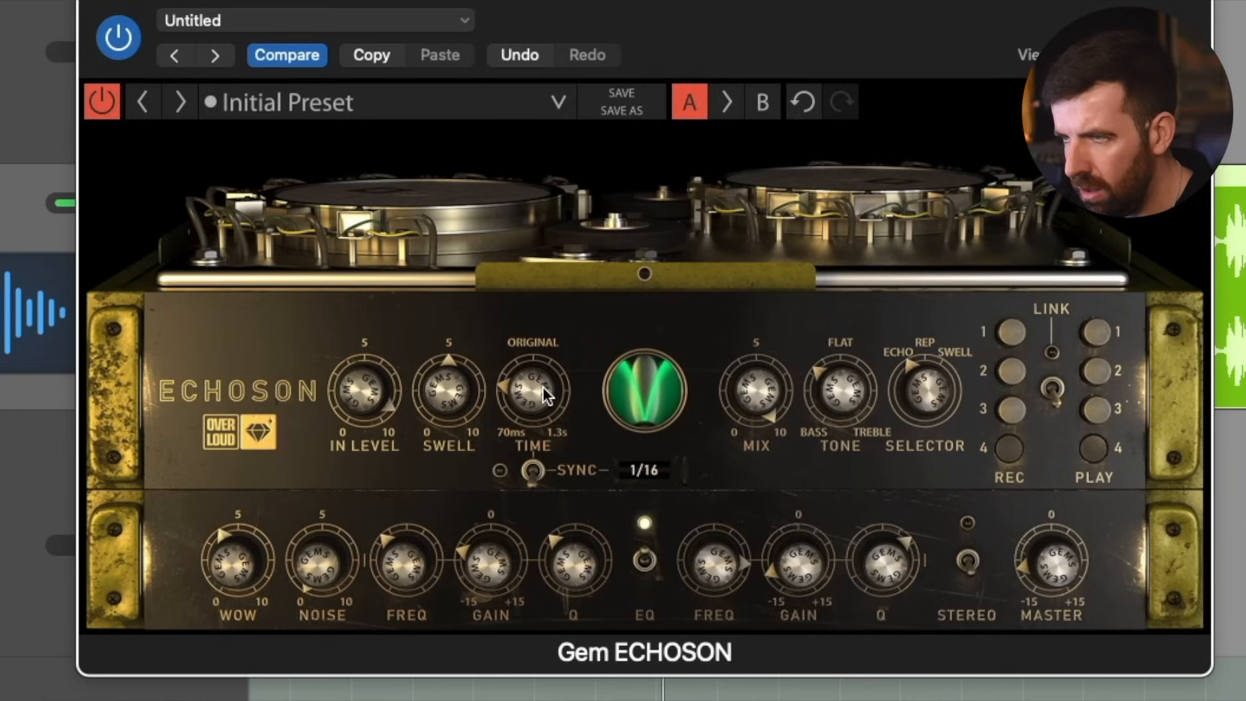
pyautogui.moveTo(539, 391); pyautogui.dragTo(539, 406)
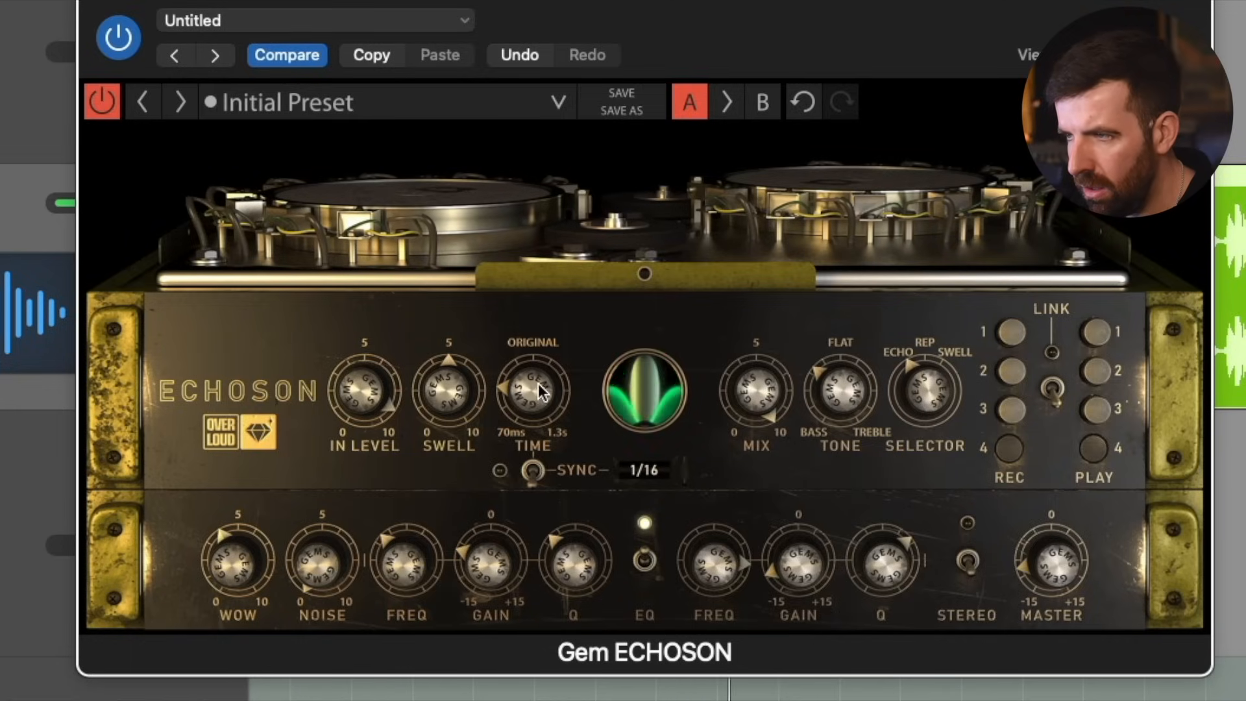
pyautogui.moveTo(539, 392); pyautogui.dragTo(539, 393)
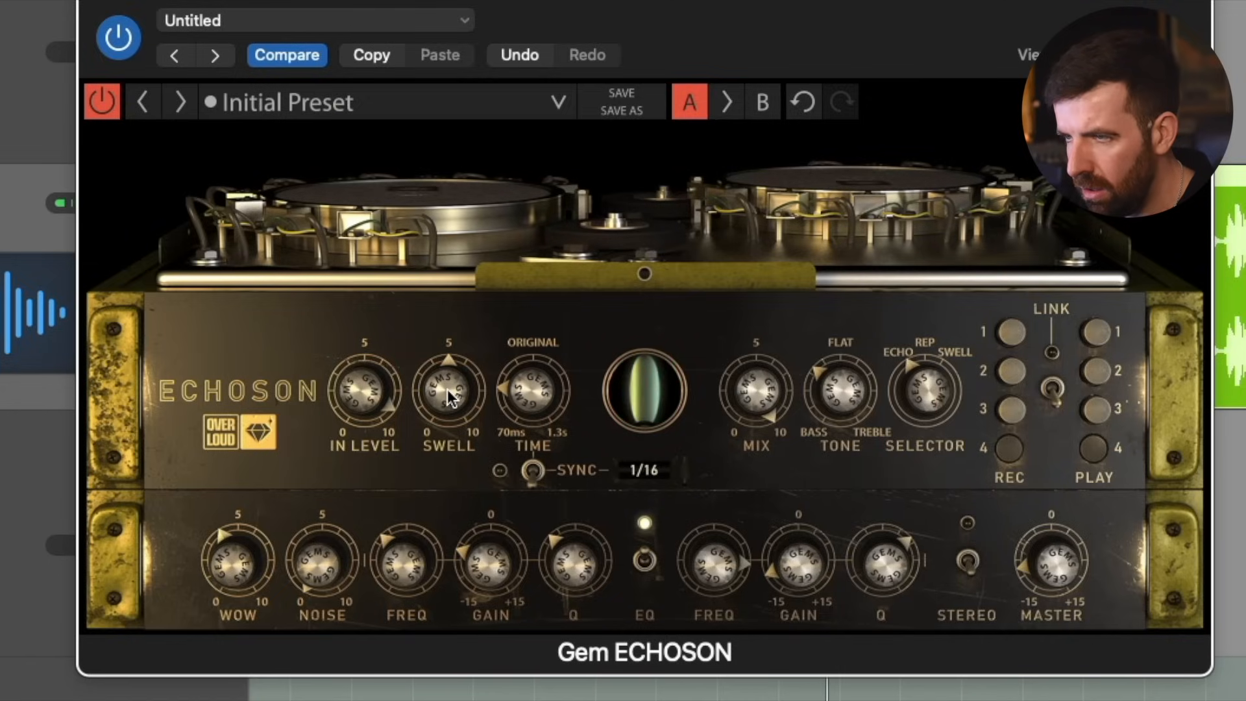
# Step: Audition Echoson's Swell mode with the swell amount raised well above 5, ending slightly above 5
pyautogui.moveTo(446, 388); pyautogui.dragTo(447, 336)
pyautogui.click(939, 385)
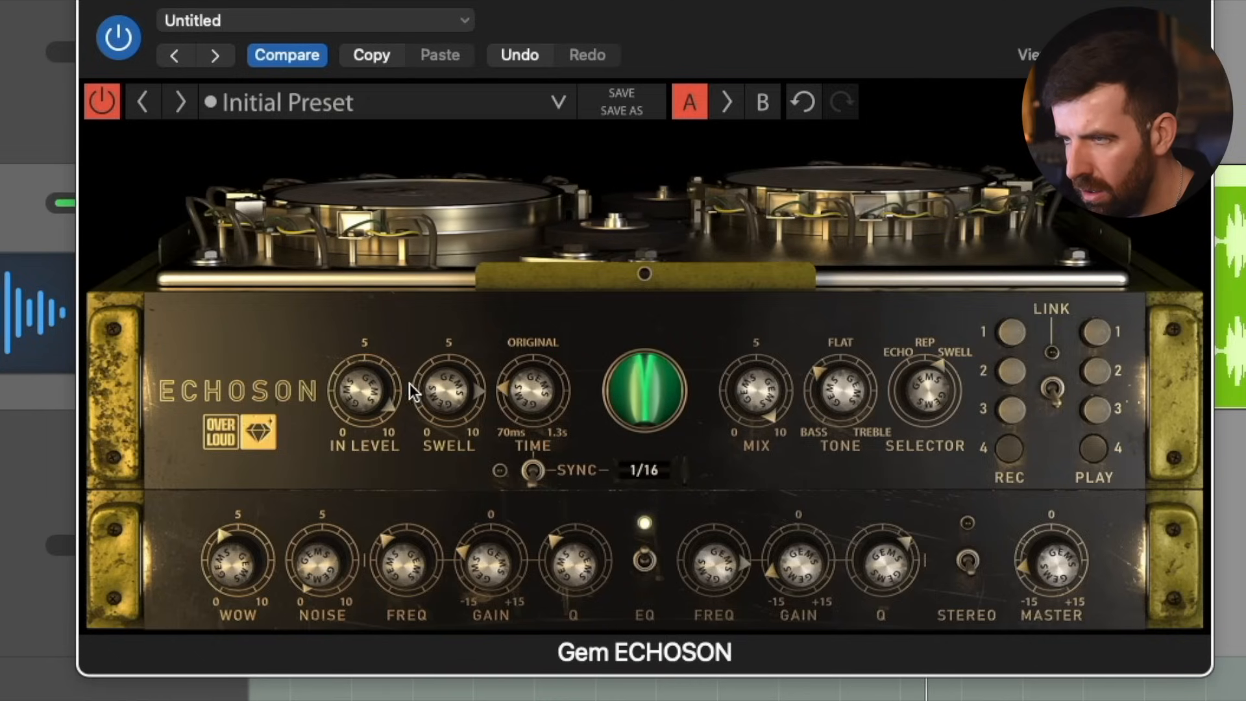
pyautogui.moveTo(458, 389); pyautogui.dragTo(457, 423)
pyautogui.moveTo(448, 390)
pyautogui.mouseDown()
pyautogui.moveTo(449, 351)
pyautogui.moveTo(449, 362)
pyautogui.mouseUp()
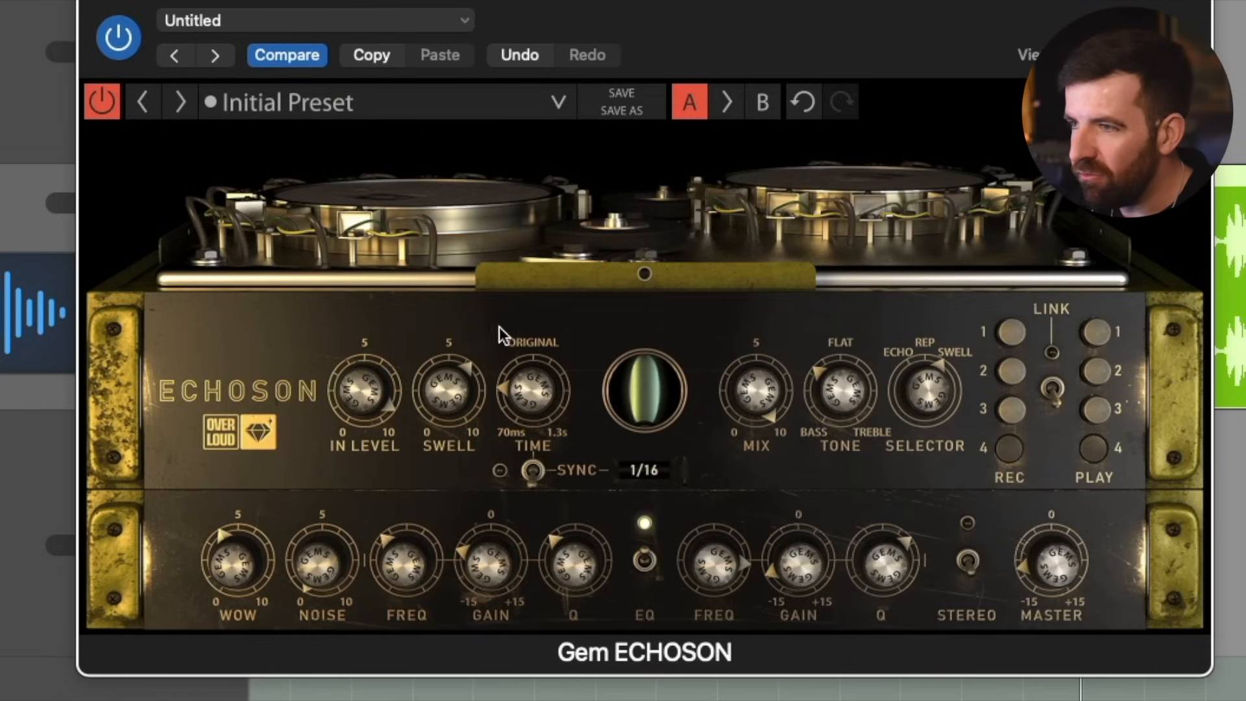
# Step: Return Echoson's selector to Echo and its swell amount to 5, and try the Stereo switch
pyautogui.moveTo(918, 382); pyautogui.dragTo(918, 396)
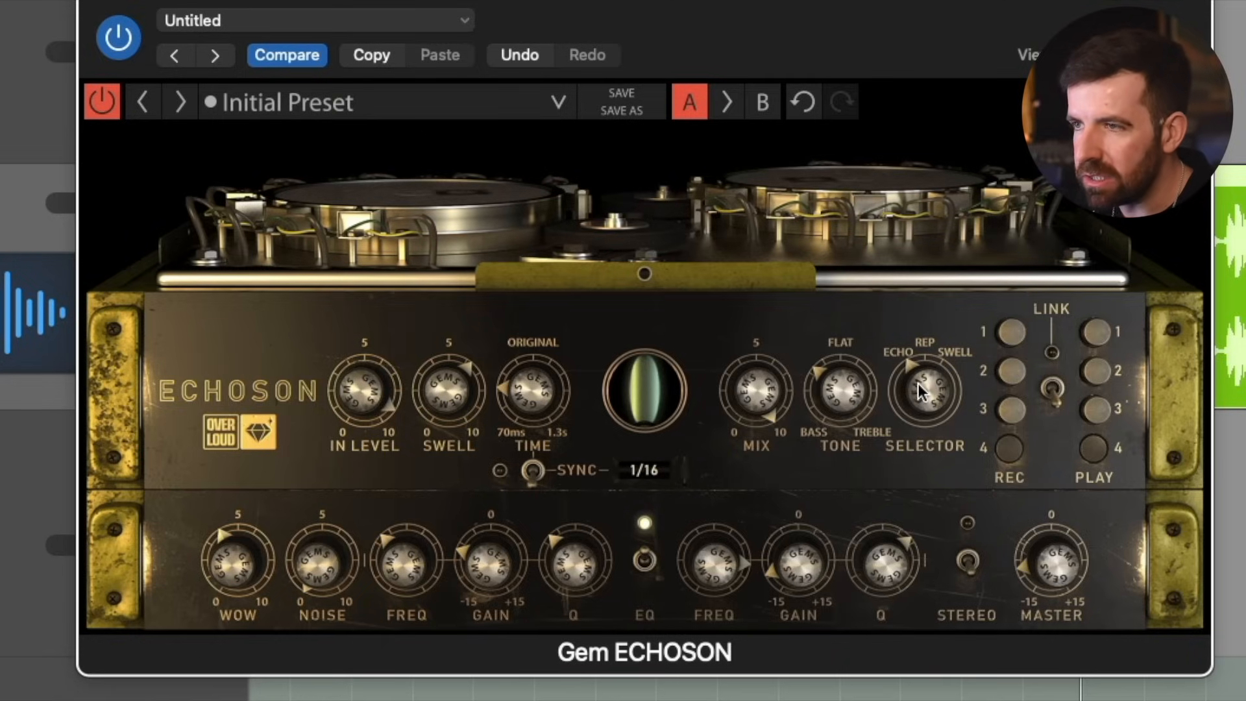
pyautogui.moveTo(439, 380); pyautogui.dragTo(439, 390)
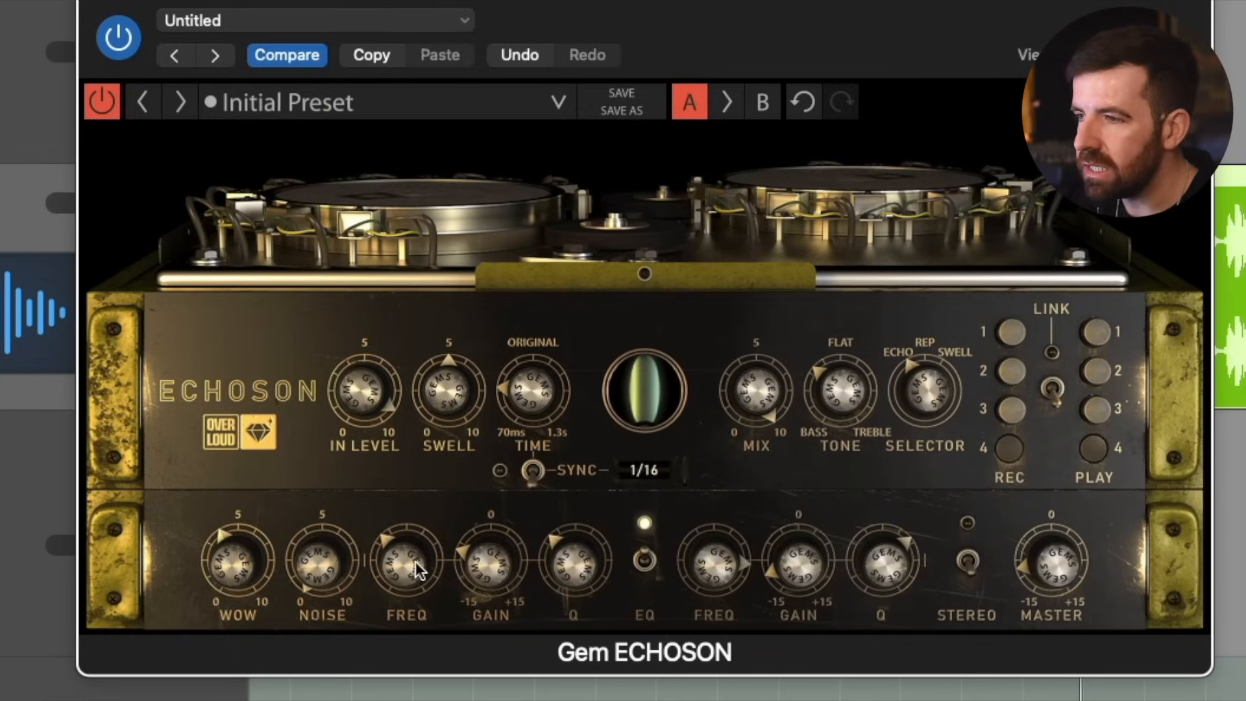
pyautogui.click(967, 561)
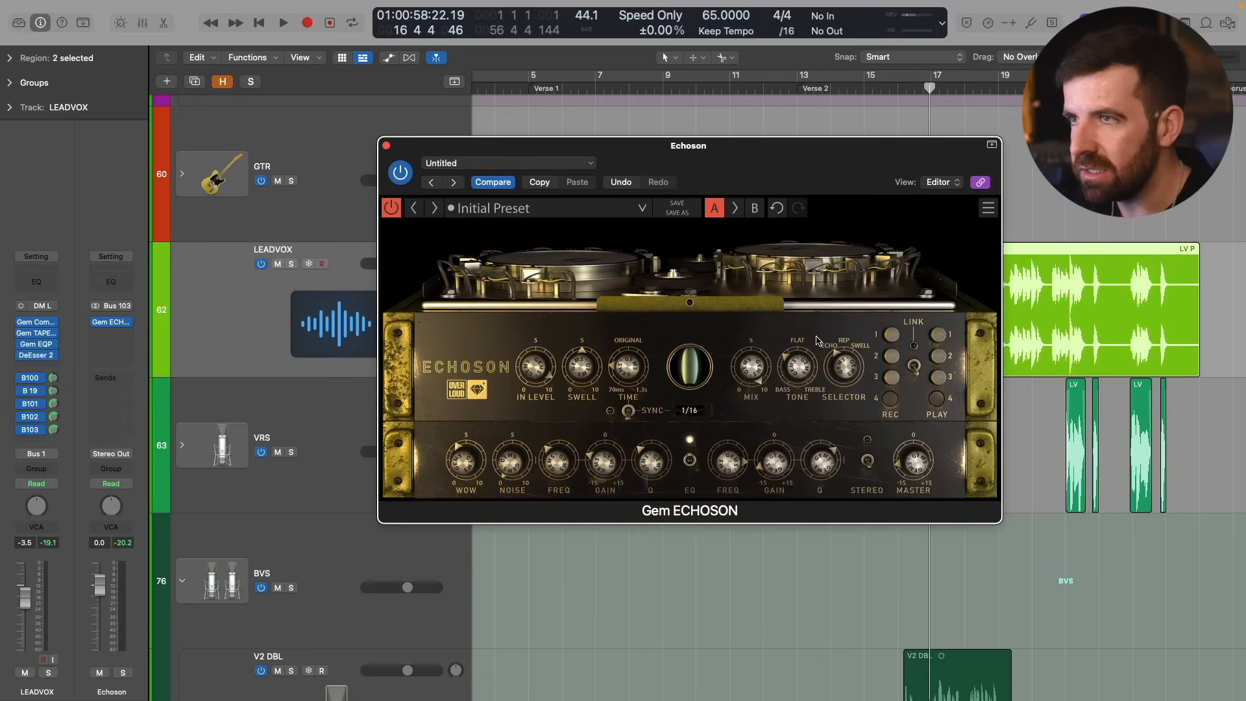
# Step: Play the song from Verse 1 and adjust the lead vocal's send levels to Echoson and OTD-2
pyautogui.press('space')
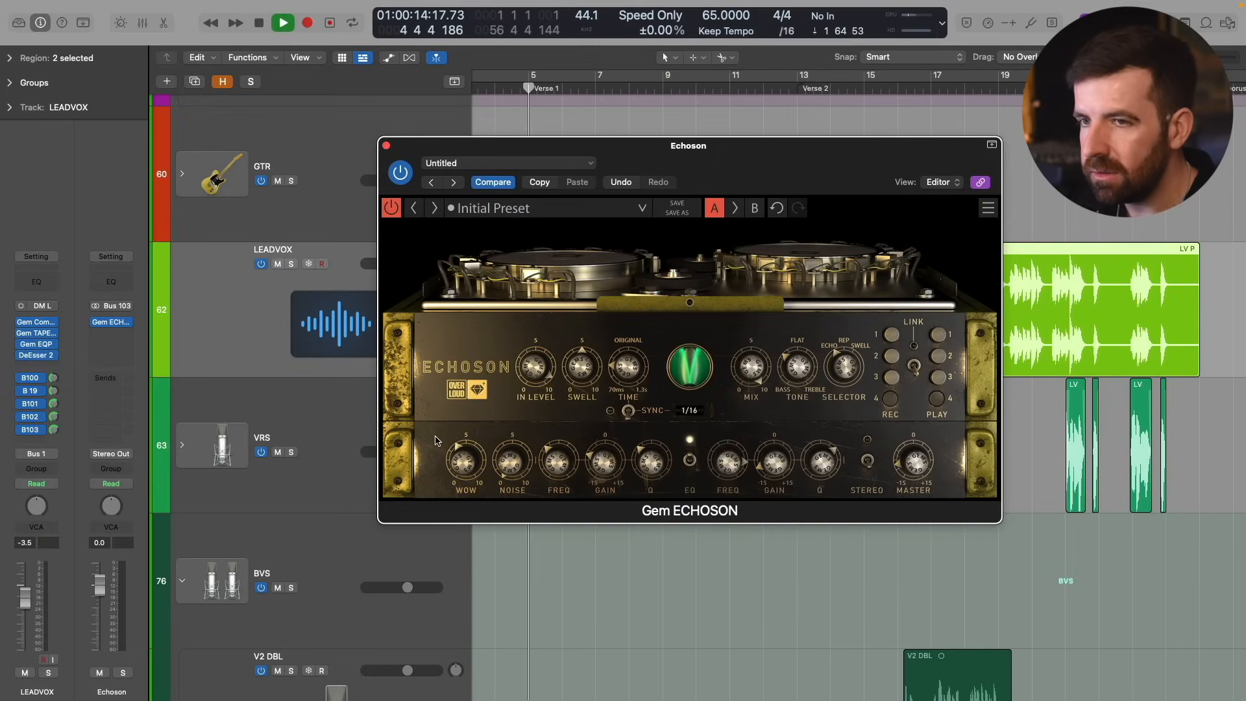
pyautogui.moveTo(56, 434); pyautogui.dragTo(57, 444)
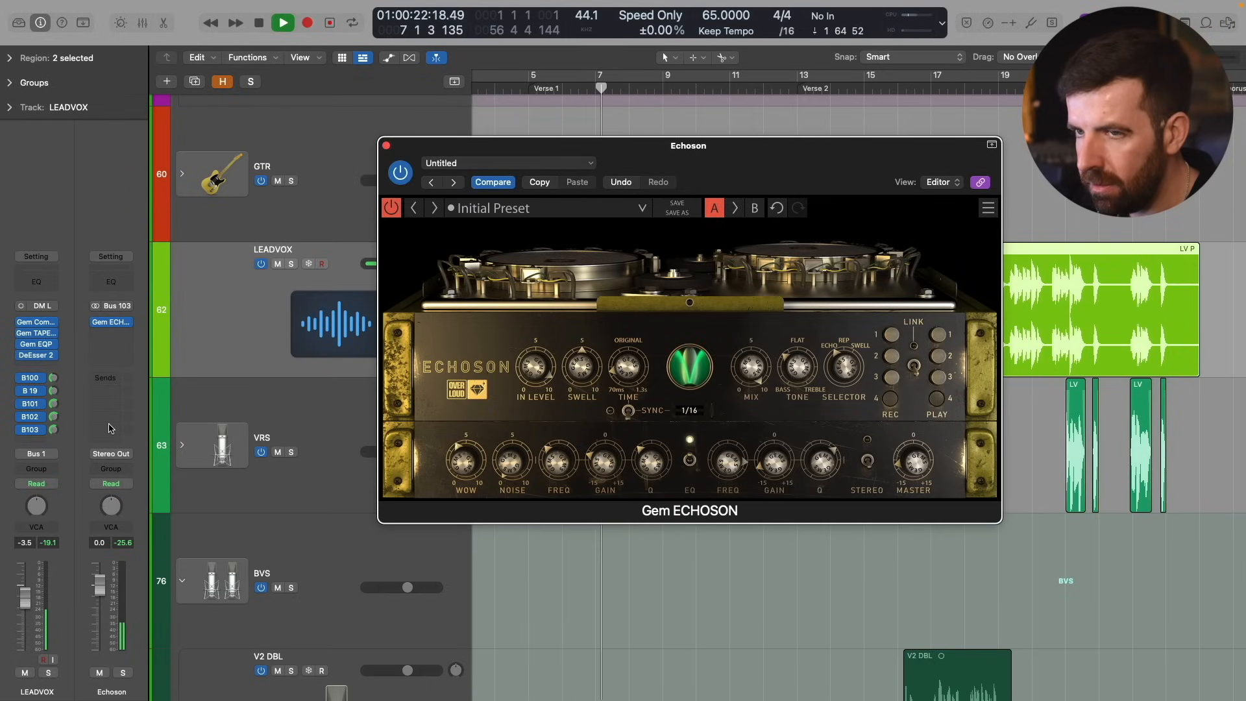
pyautogui.click(54, 404)
pyautogui.moveTo(52, 458); pyautogui.dragTo(53, 396)
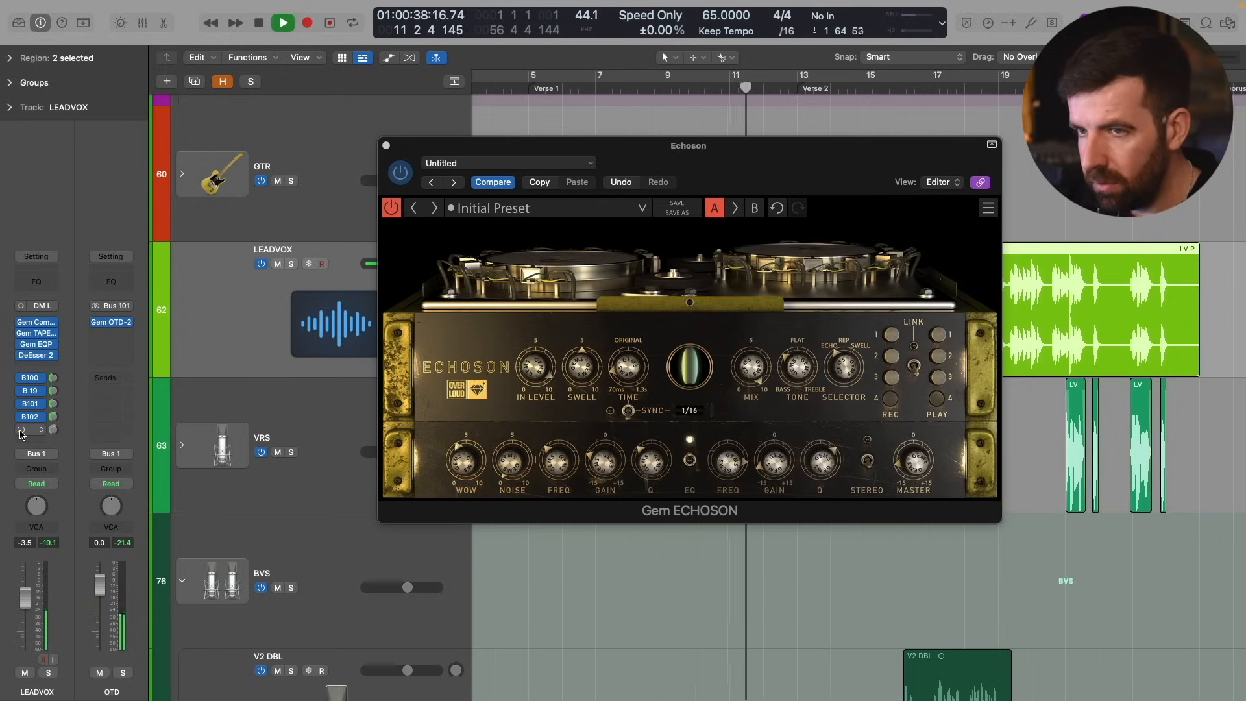
# Step: Adjust the lead vocal's Echoson send (B103) around -1.3 dB, compare it bypassed and active, and stop playback
pyautogui.click(54, 430)
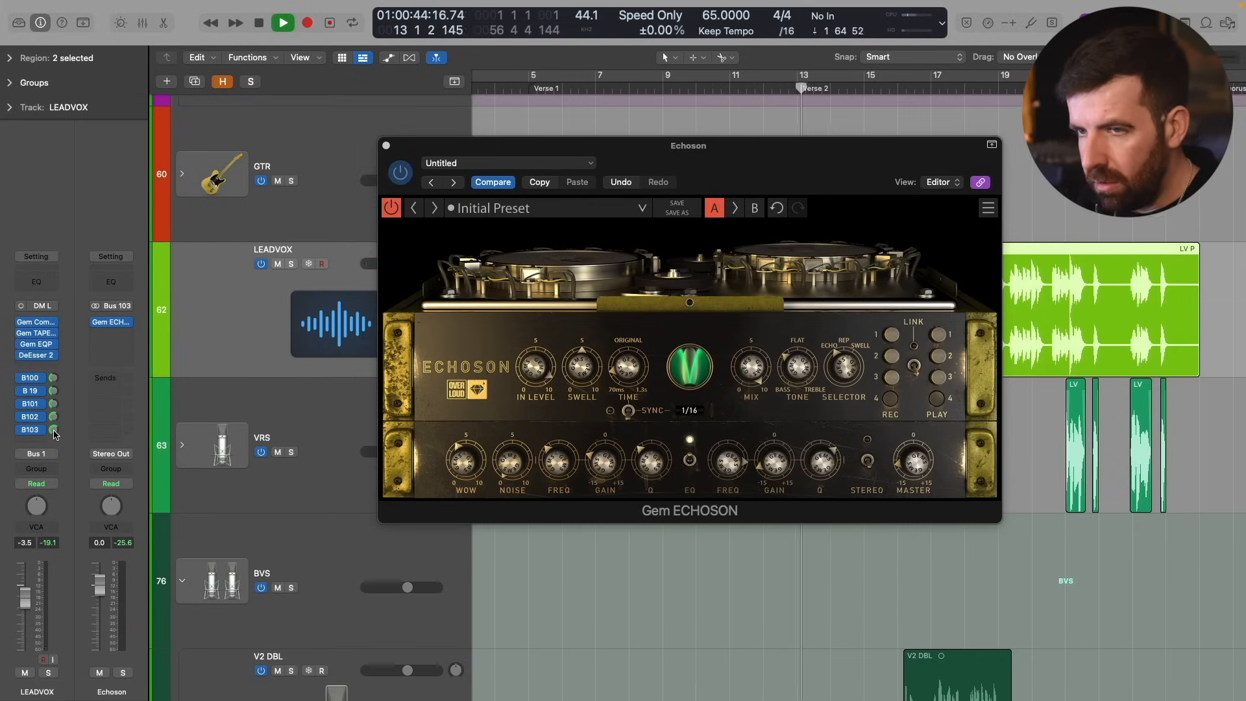
pyautogui.click(56, 429)
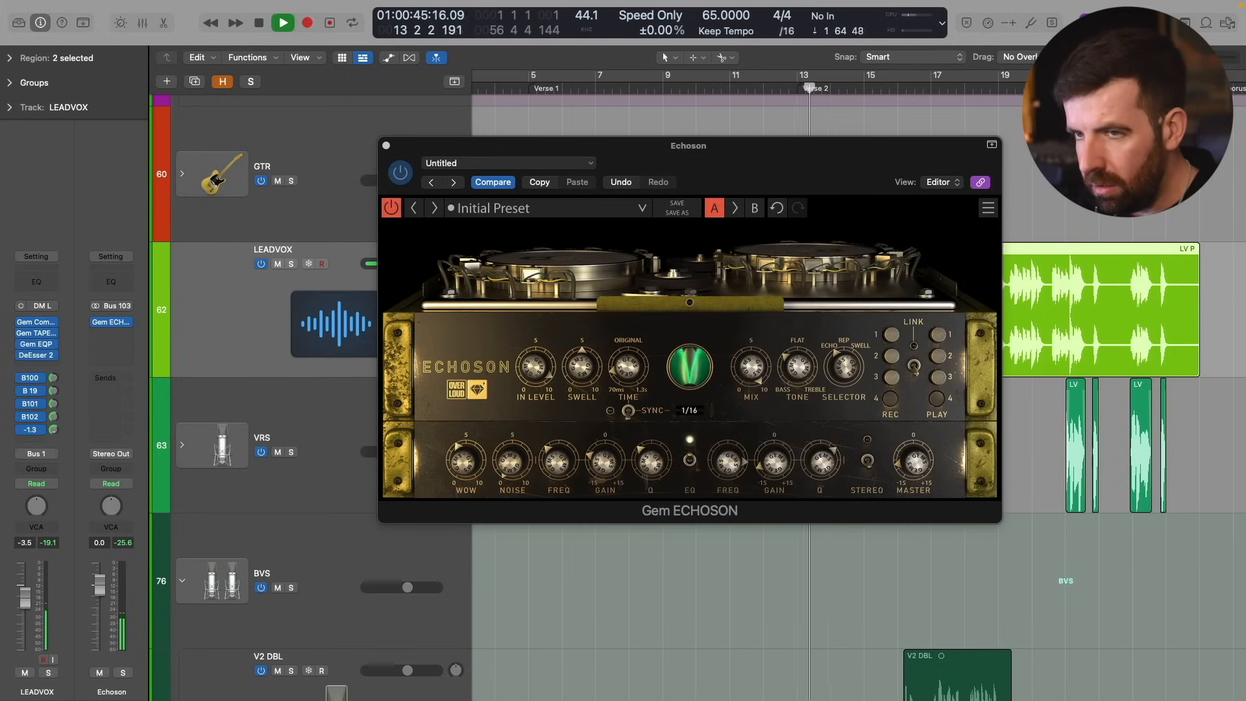
pyautogui.click(22, 429)
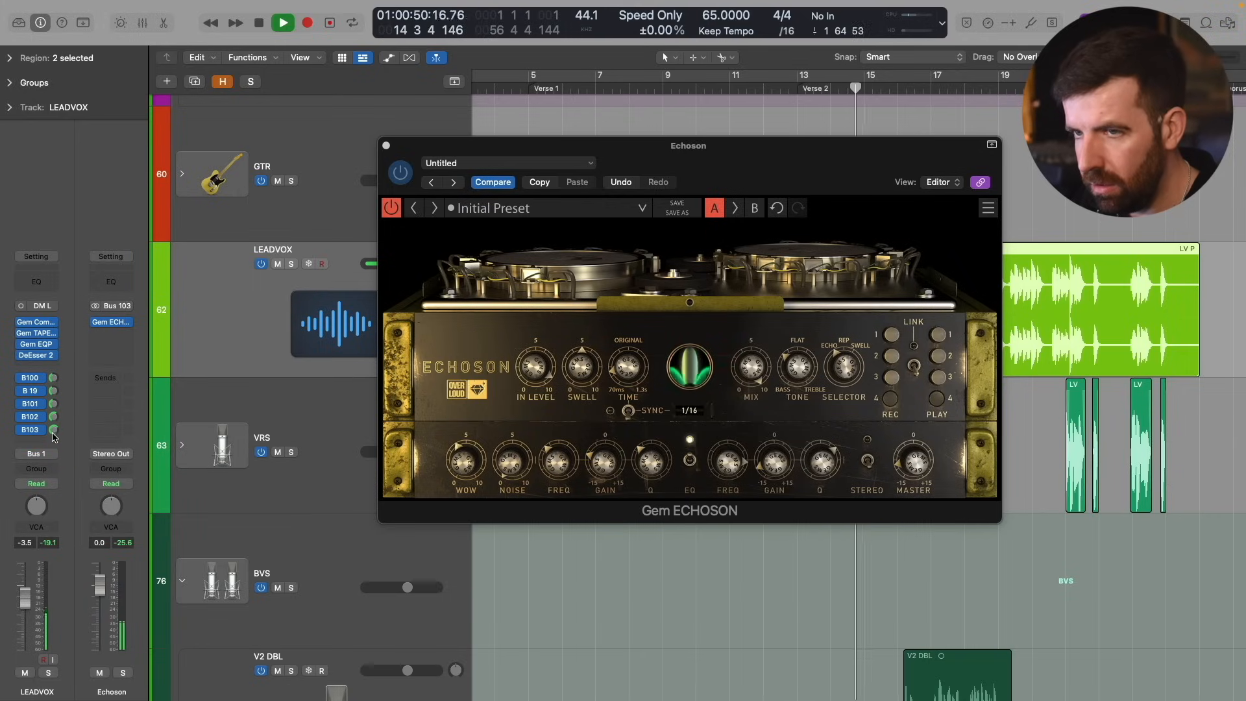
pyautogui.press('space')
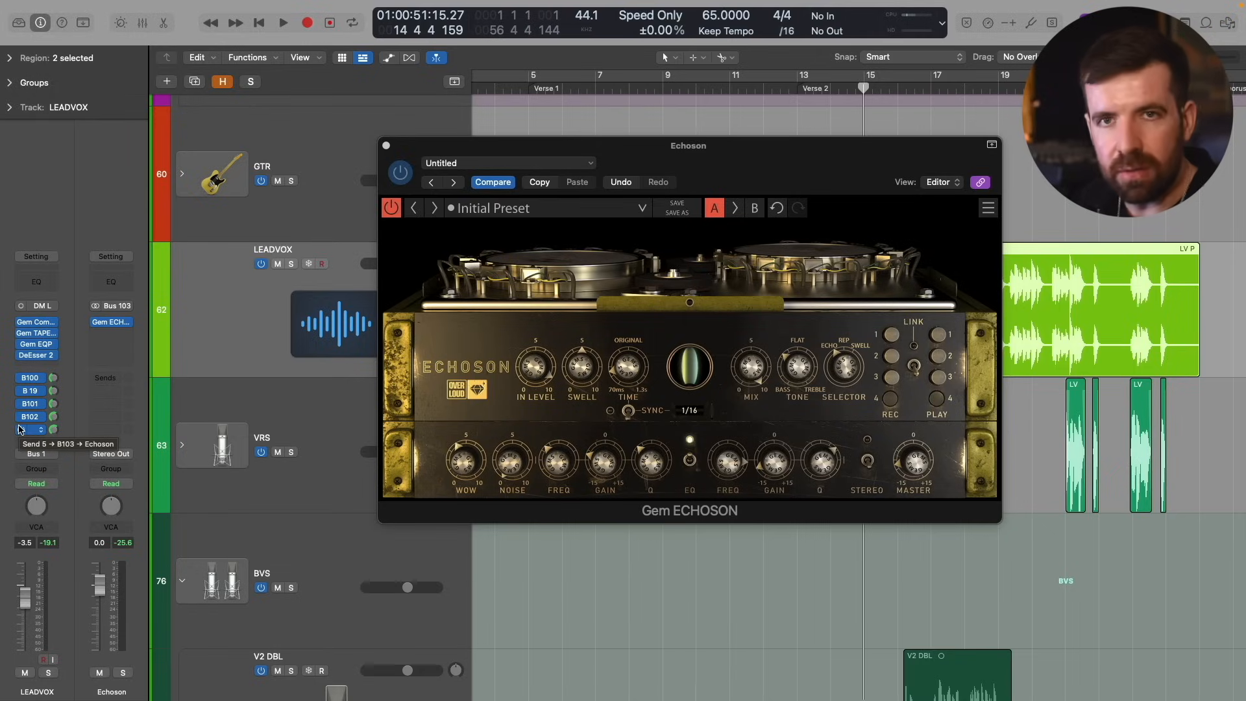
# Step: Compare the lead vocal during Verse 1 playback with the B101, B102 and B103 sends bypassed and re-enabled
pyautogui.click(20, 430)
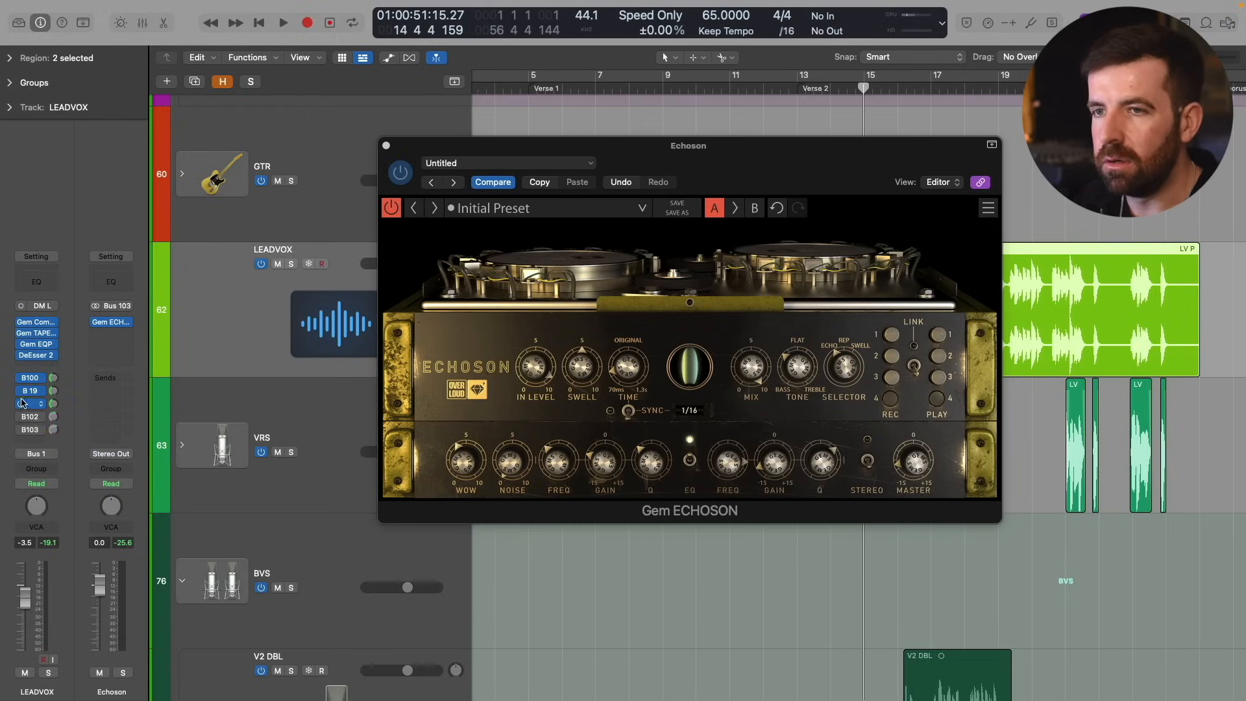
pyautogui.press('space')
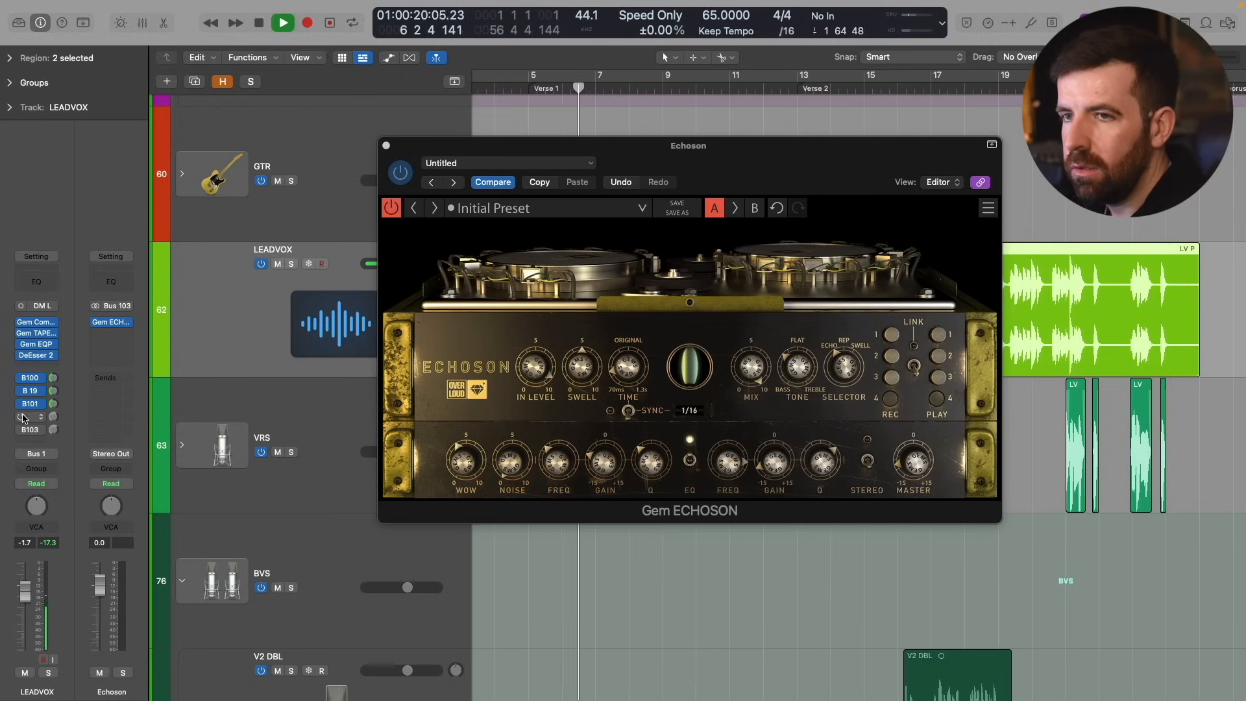
pyautogui.click(23, 431)
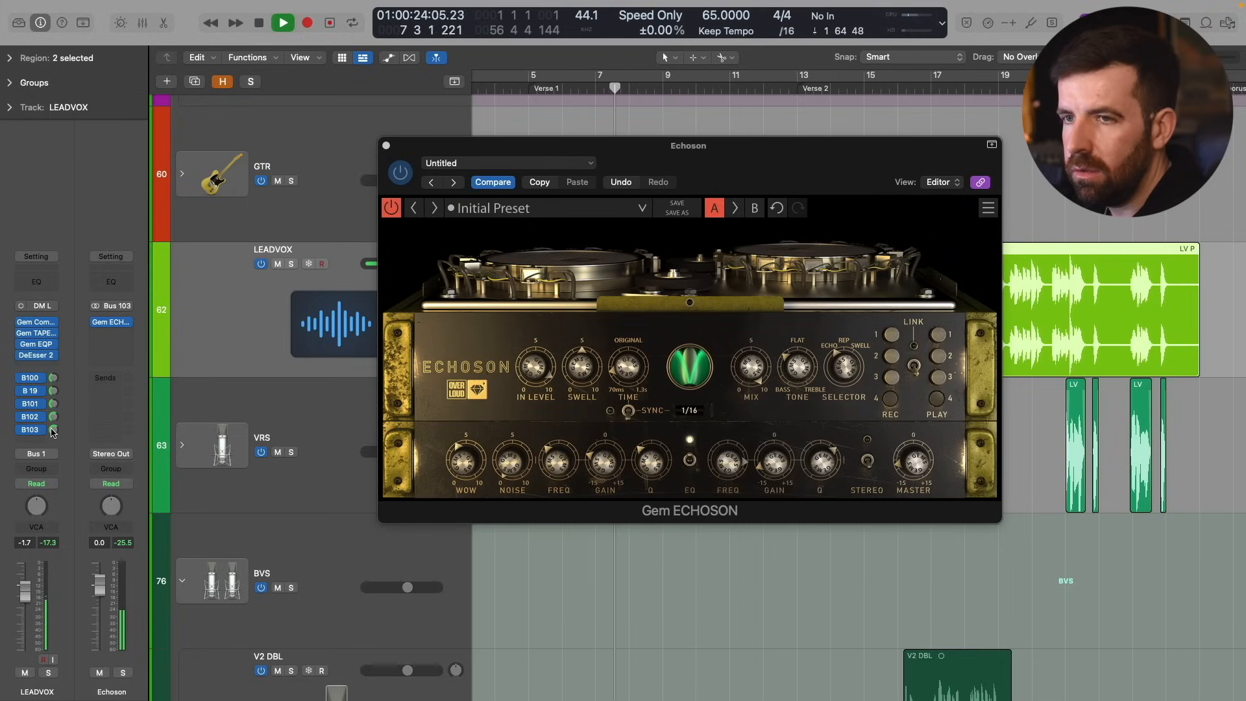
pyautogui.click(26, 404)
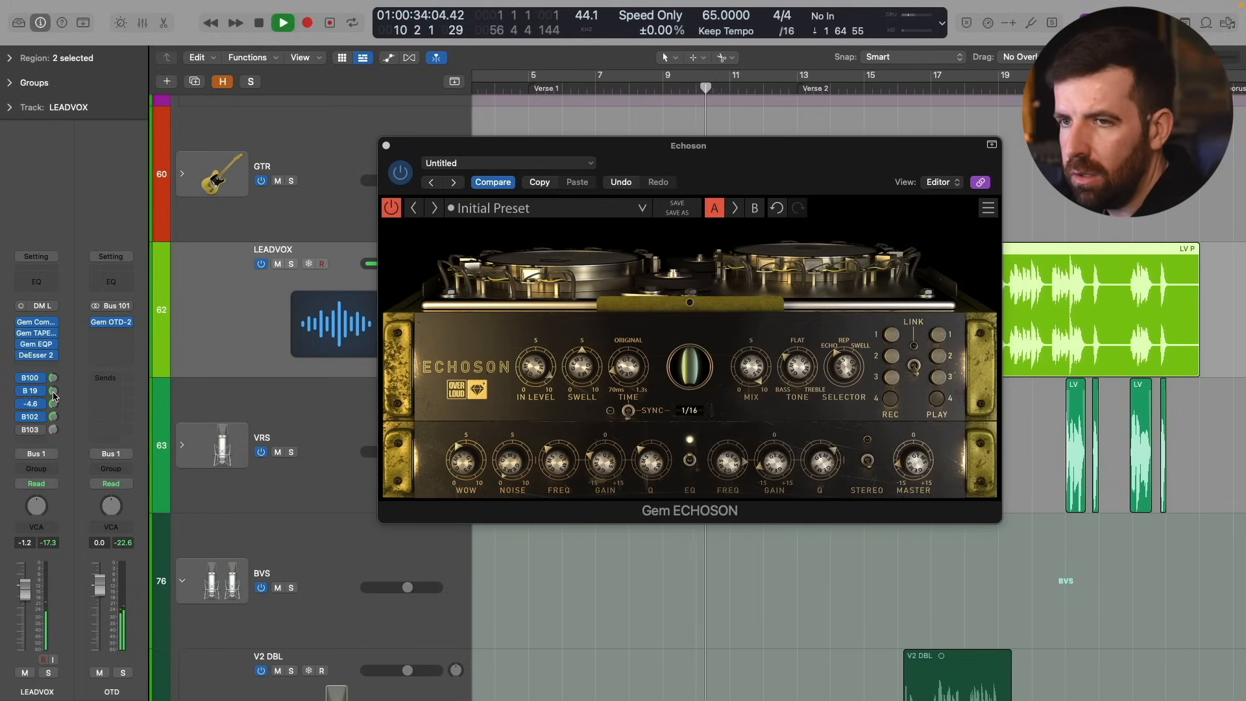
# Step: Rebalance the OTD-2 and Echoson send levels during playback, comparing the vocal with the effect sends bypassed and active
pyautogui.click(53, 430)
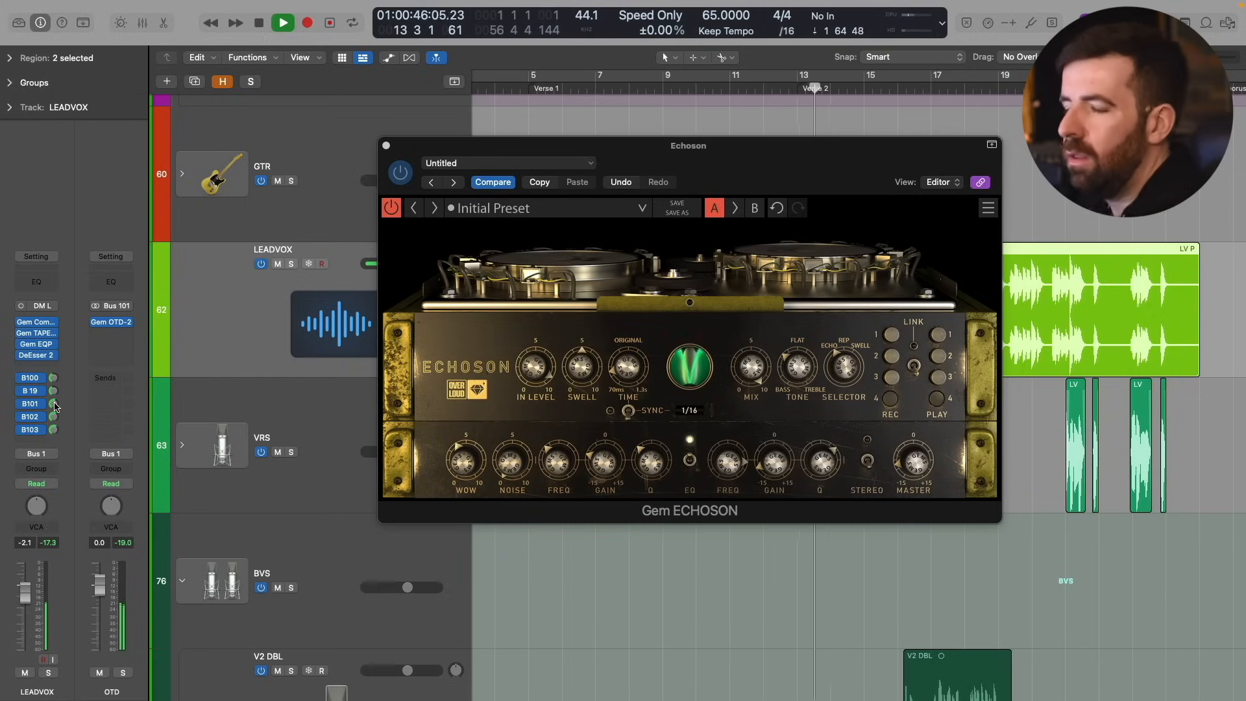
pyautogui.moveTo(54, 408); pyautogui.dragTo(55, 433)
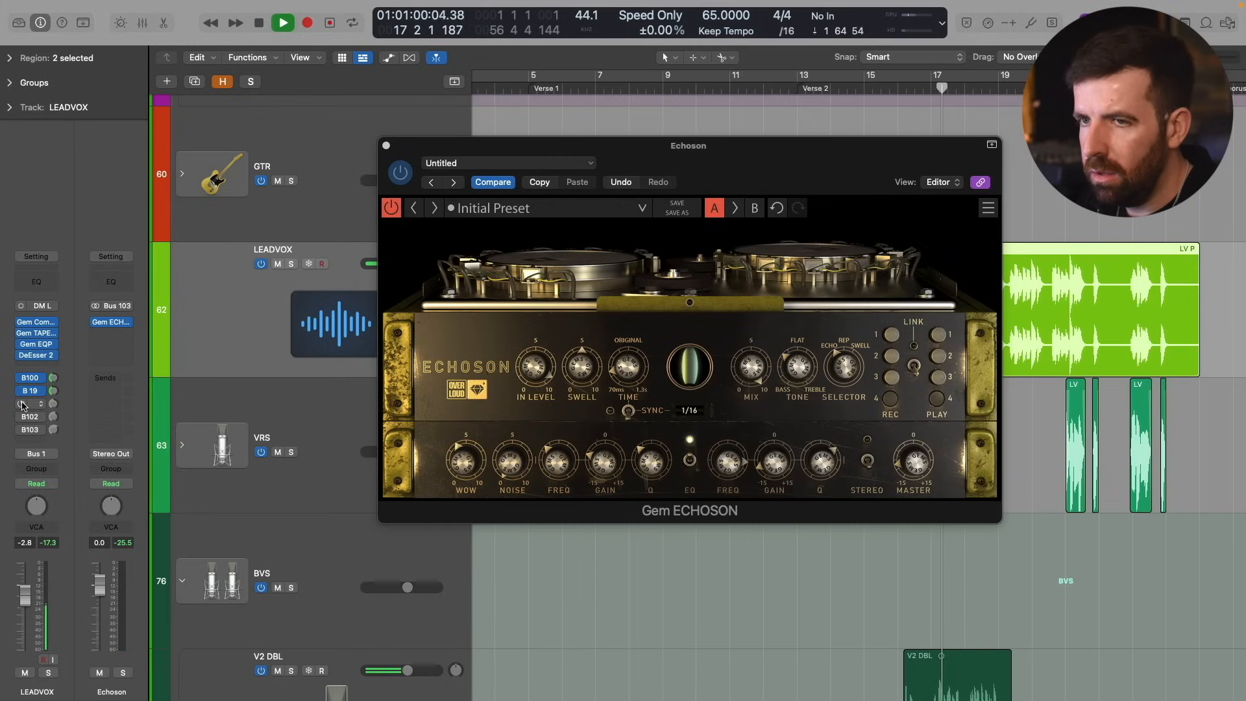
pyautogui.click(21, 431)
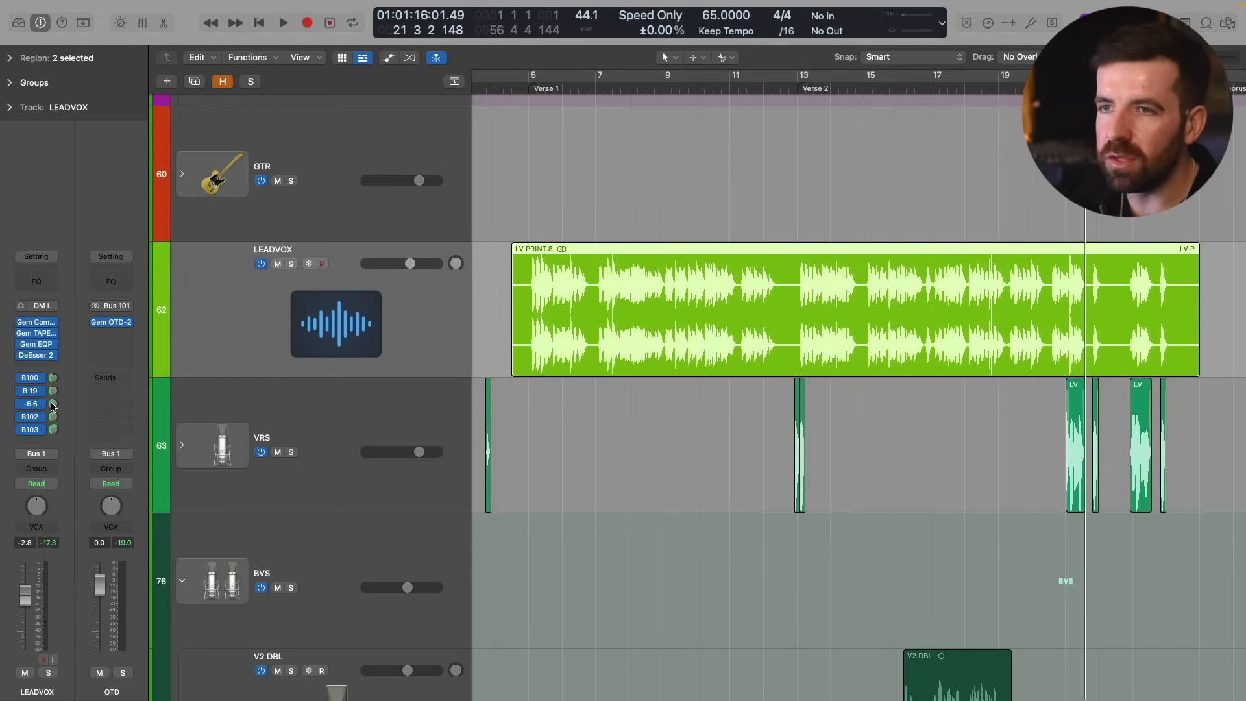
# Step: Review the Gem OTD-2, Gem Modula and Gem ECHOSON settings in turn through the lead vocal's sends
pyautogui.click(111, 322)
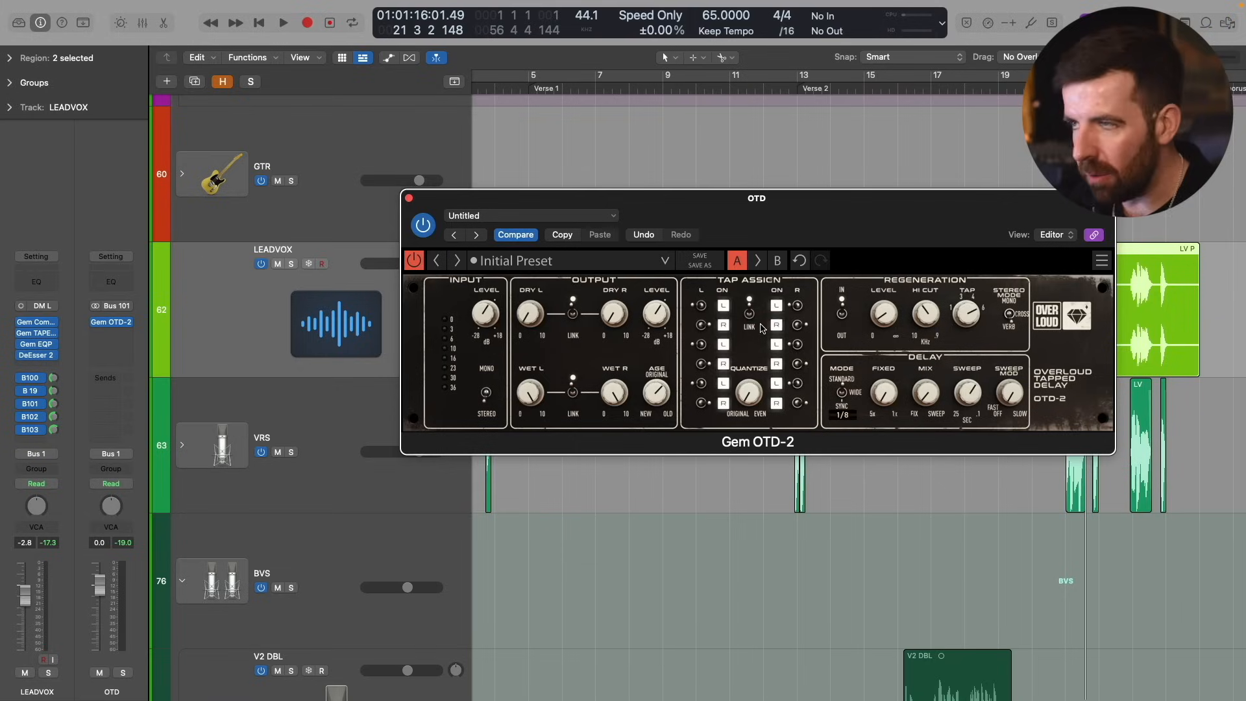
pyautogui.click(57, 418)
pyautogui.click(113, 323)
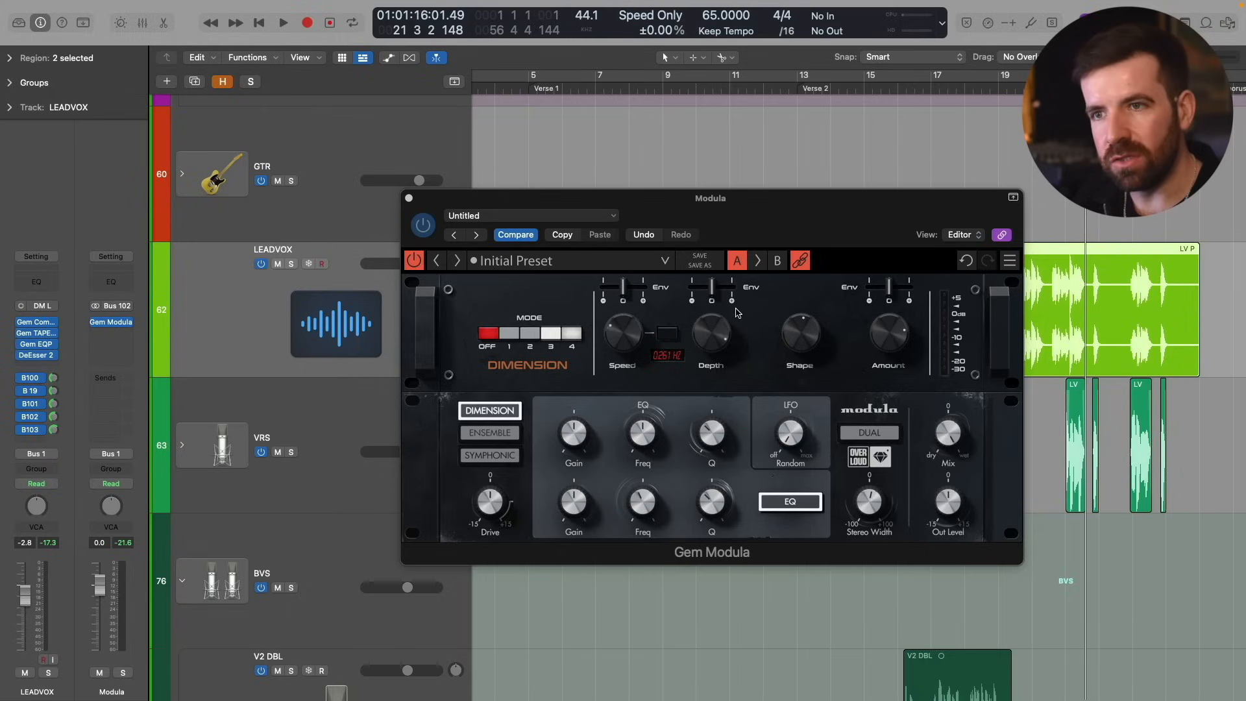
pyautogui.click(53, 431)
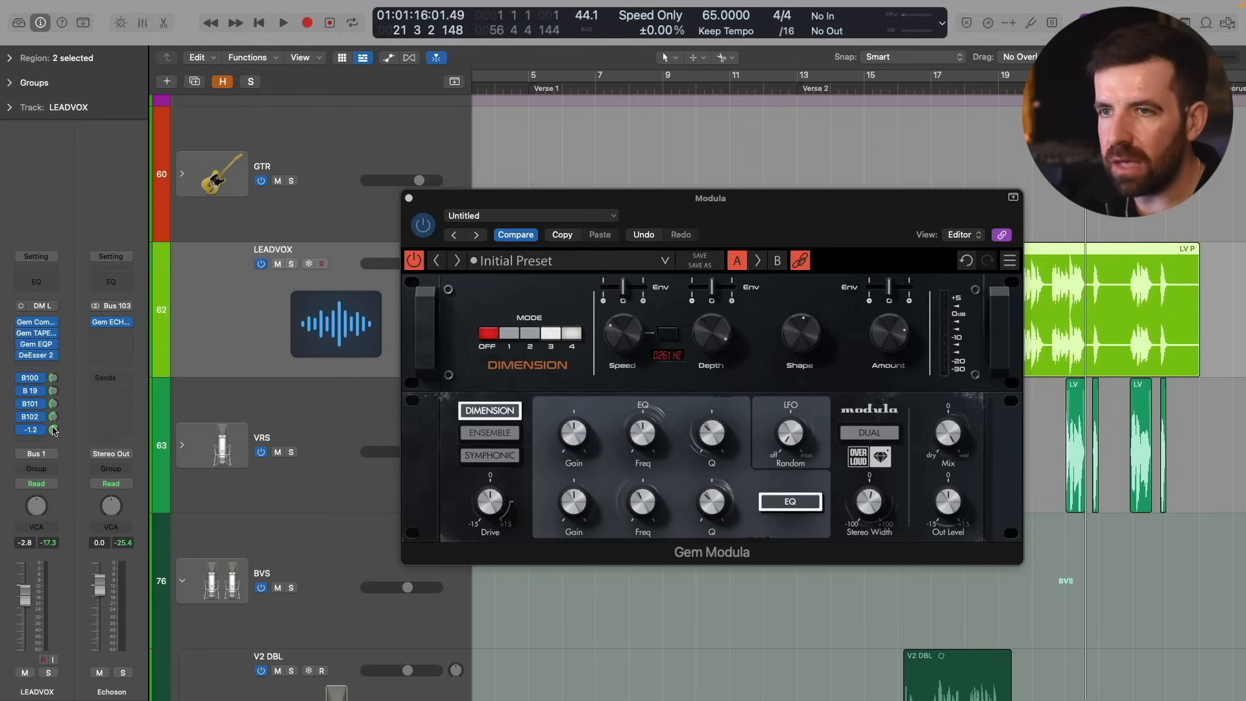
pyautogui.click(117, 325)
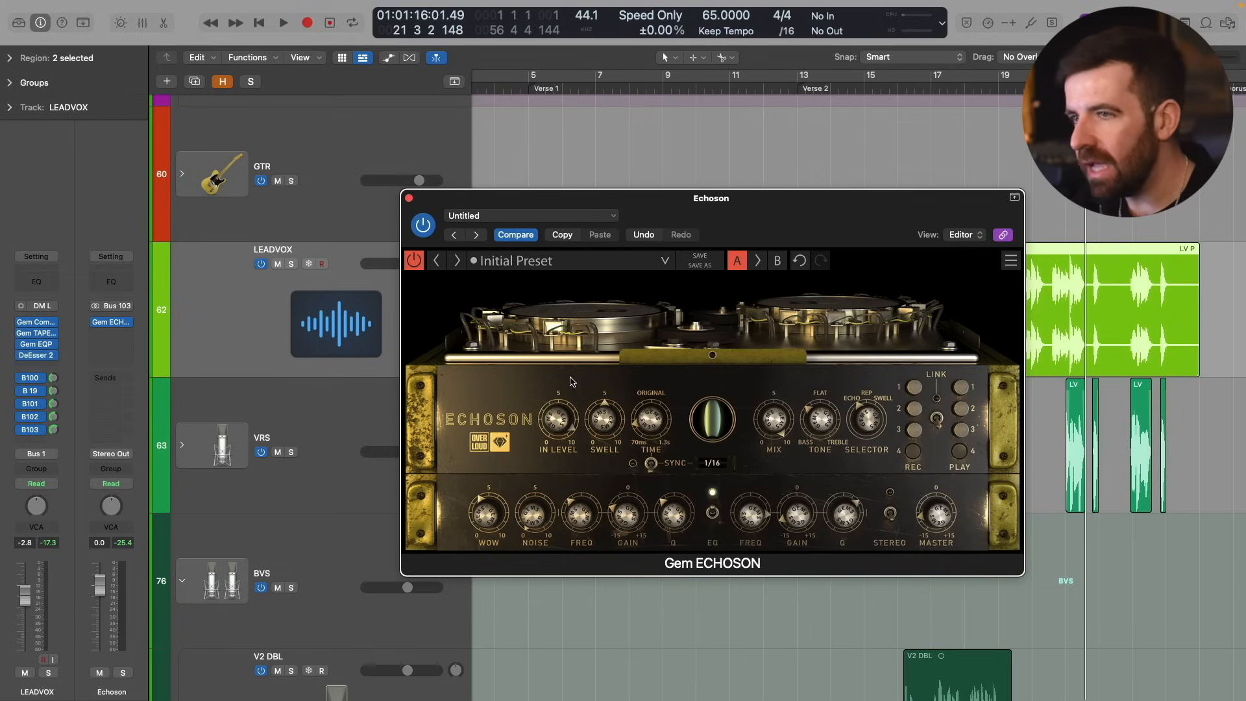